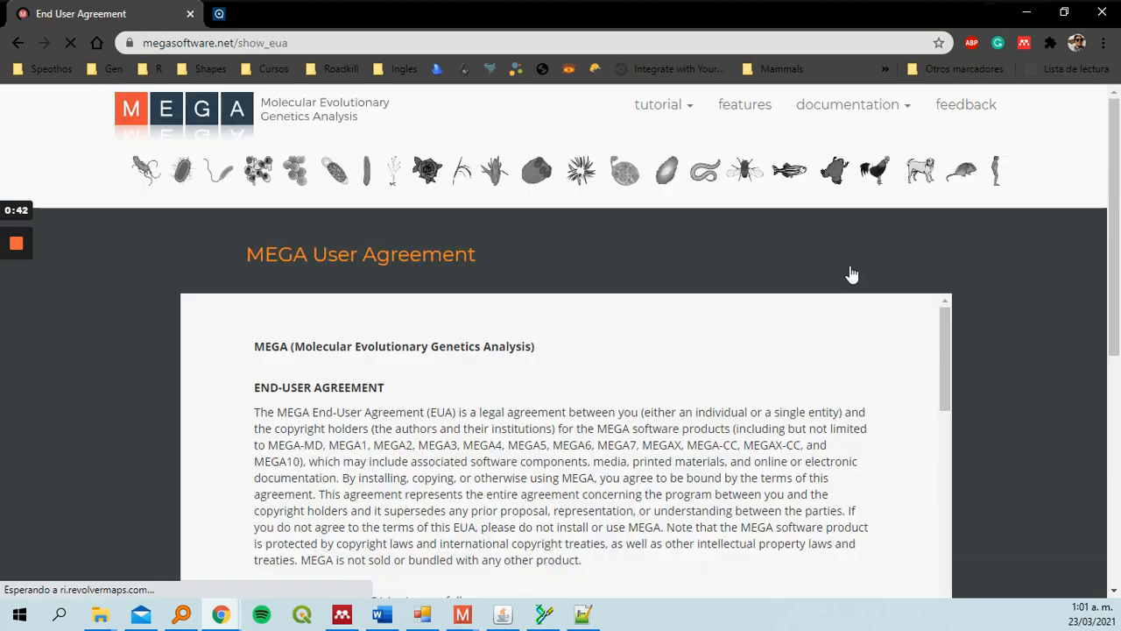
Scroll through the MEGA user agreement and accept it
scroll(981, 278, "down", 2)
scroll(853, 259, "down", 15)
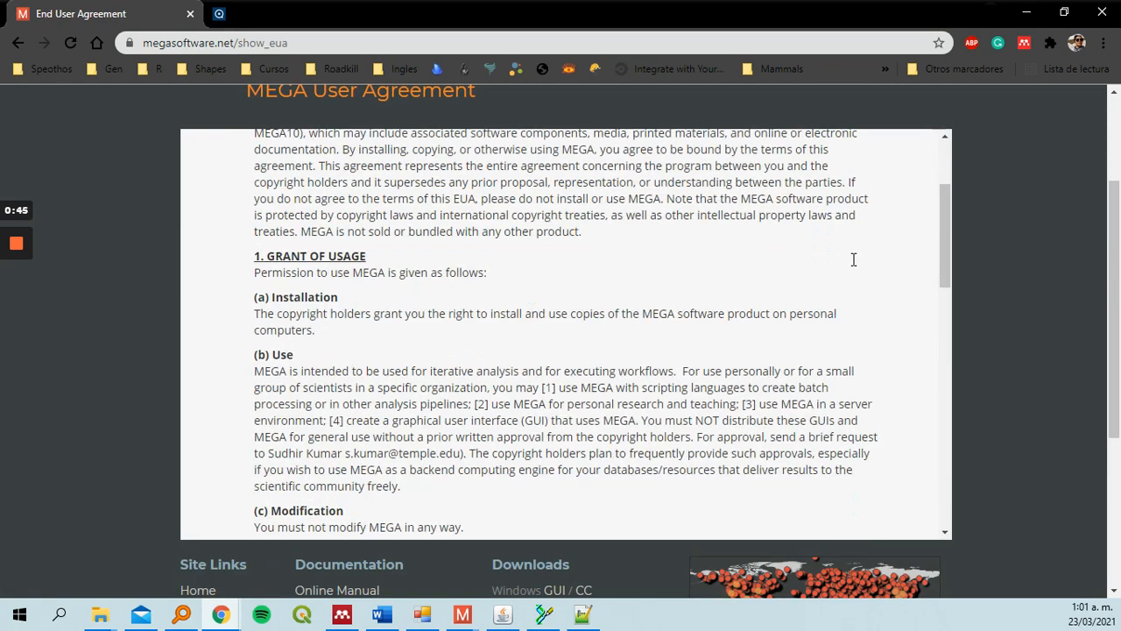
scroll(853, 260, "down", 3)
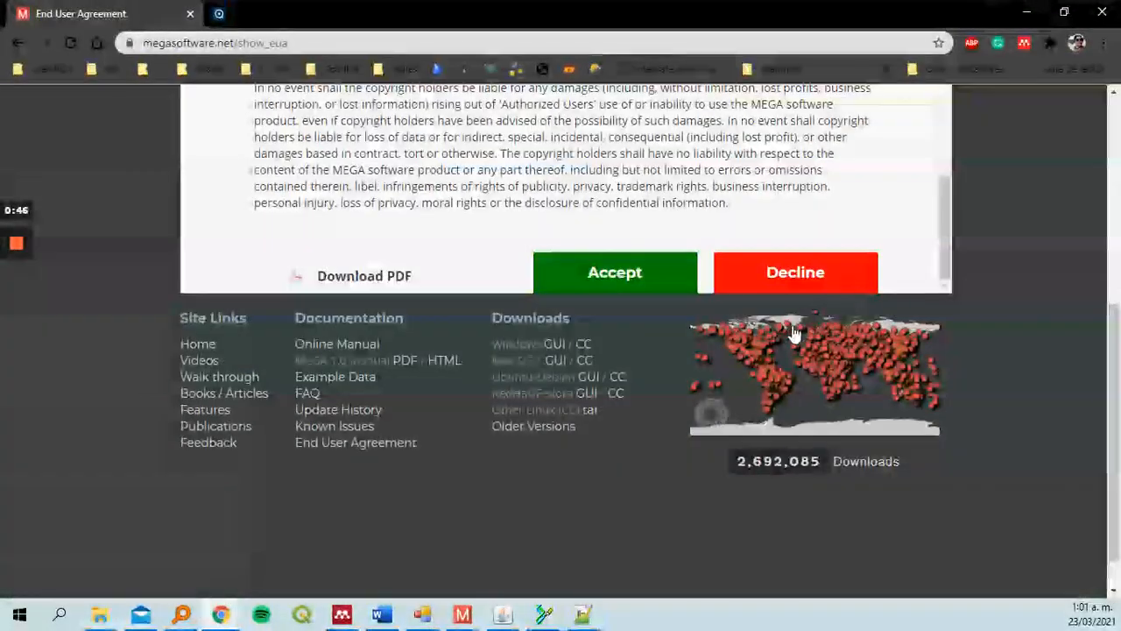
left_click(595, 262)
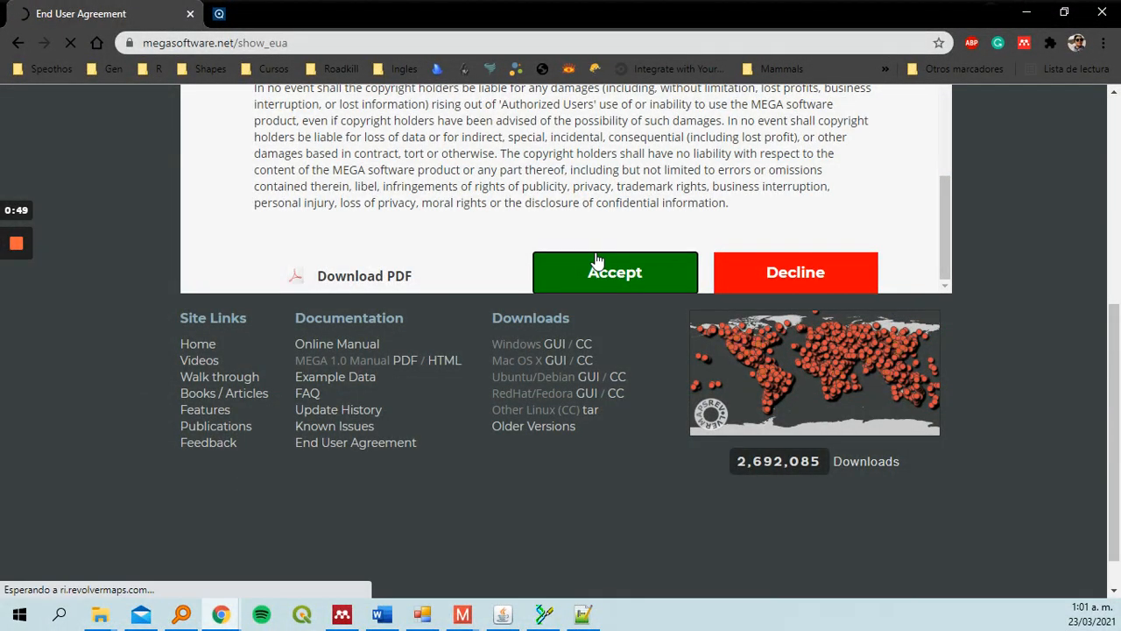
Scroll through the download form and view the open MEGA and BioEdit windows
scroll(638, 287, "down", 5)
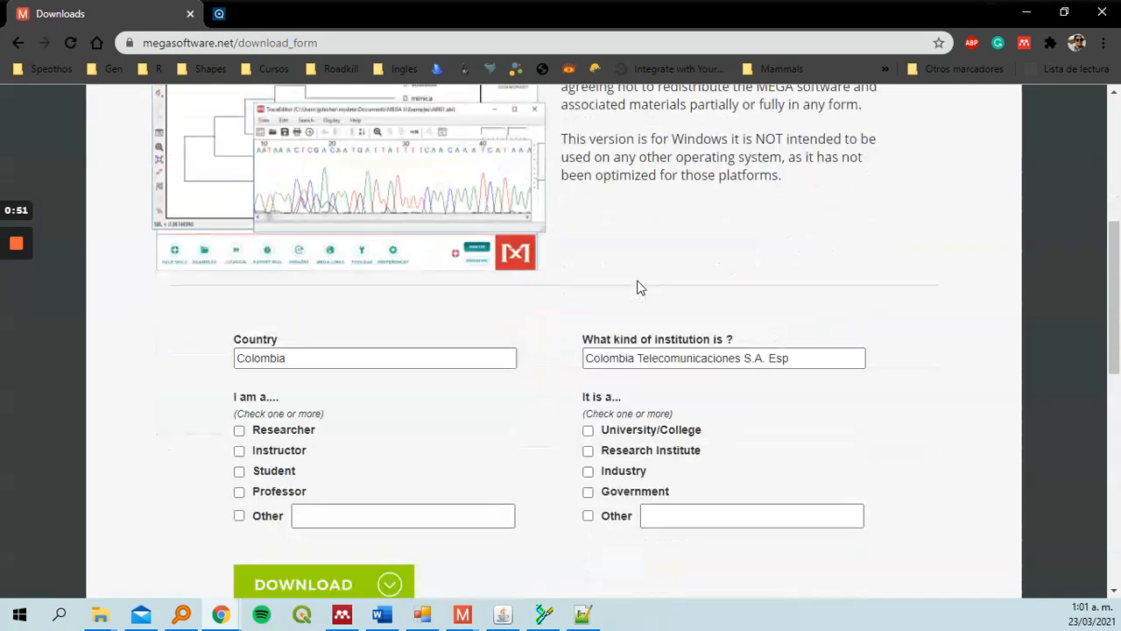
scroll(637, 288, "down", 1)
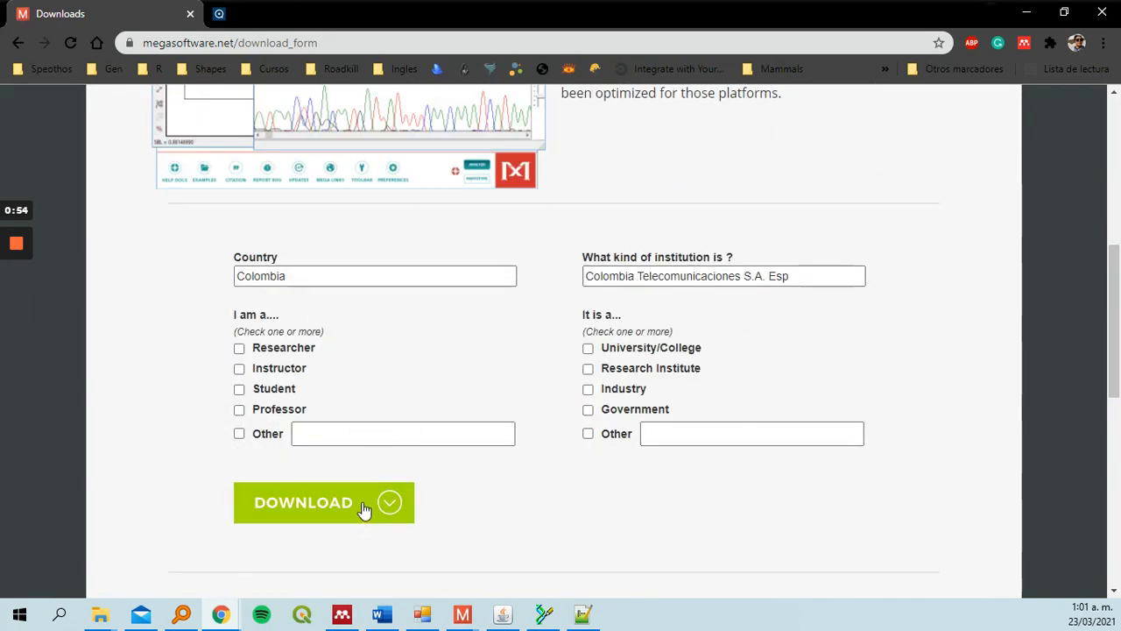
left_click(463, 614)
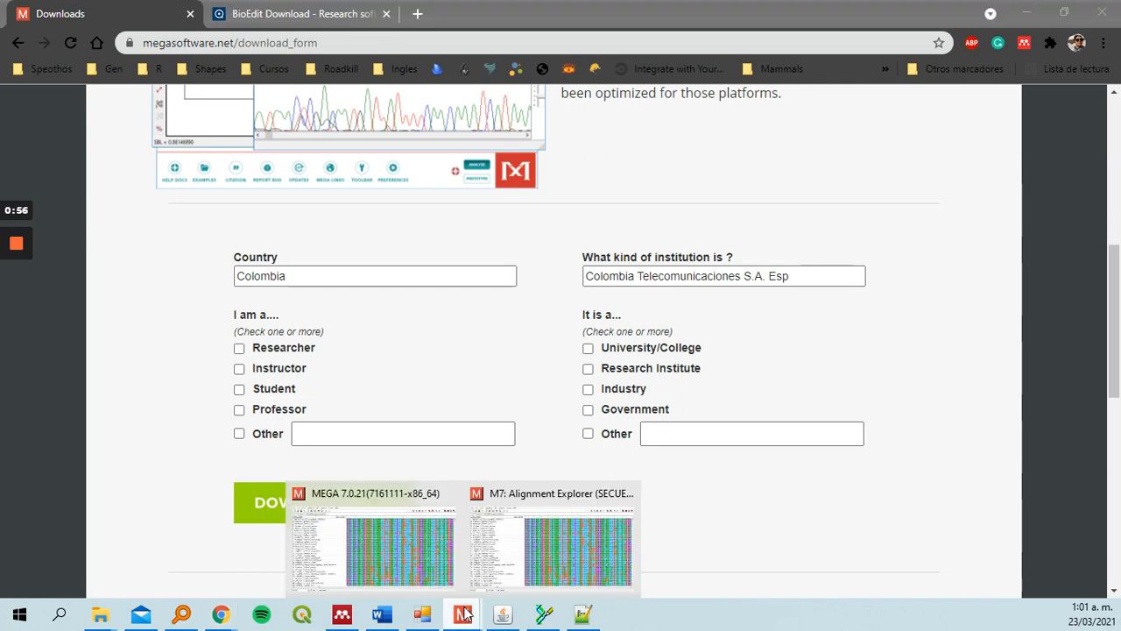
left_click(418, 580)
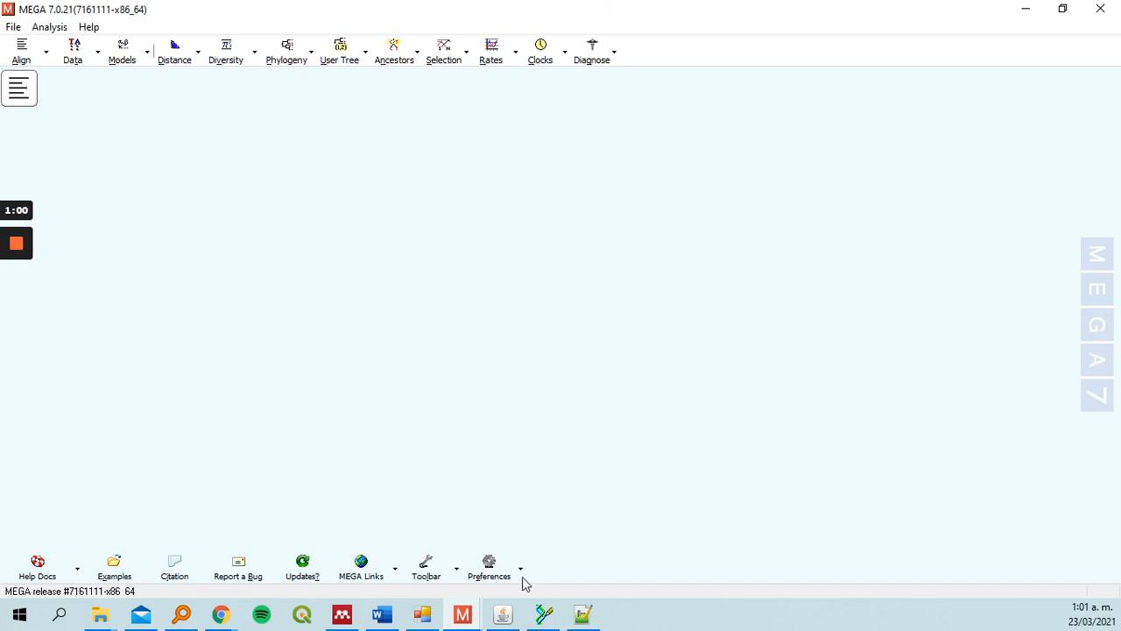
left_click(544, 614)
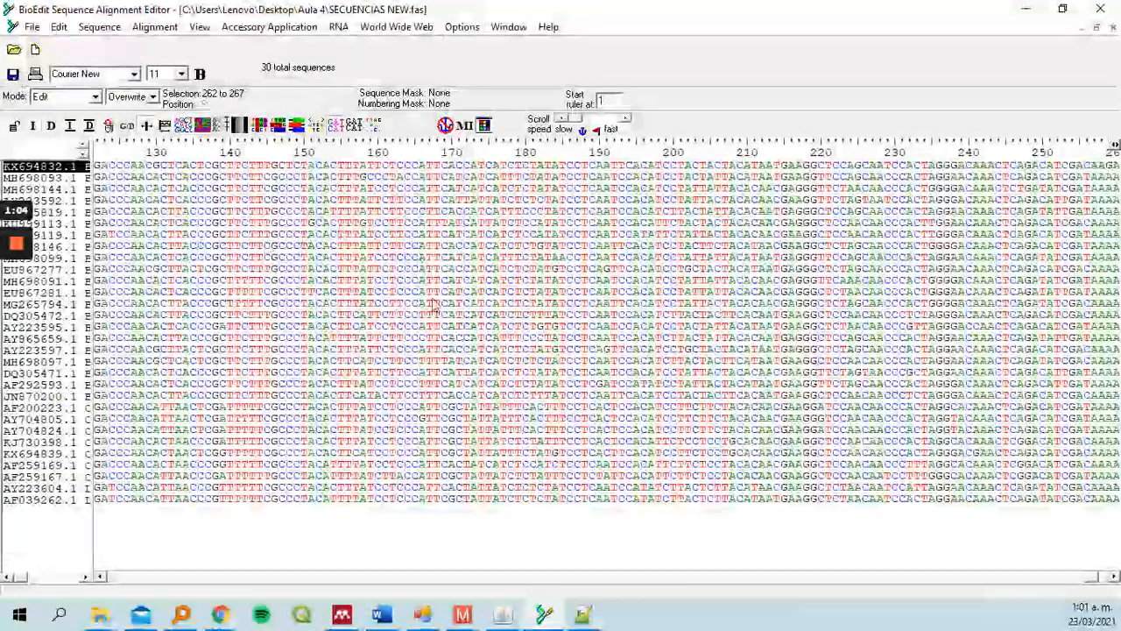
Switch to the blank Notepad++ document and paste the copied FASTA sequences into it
left_click(502, 614)
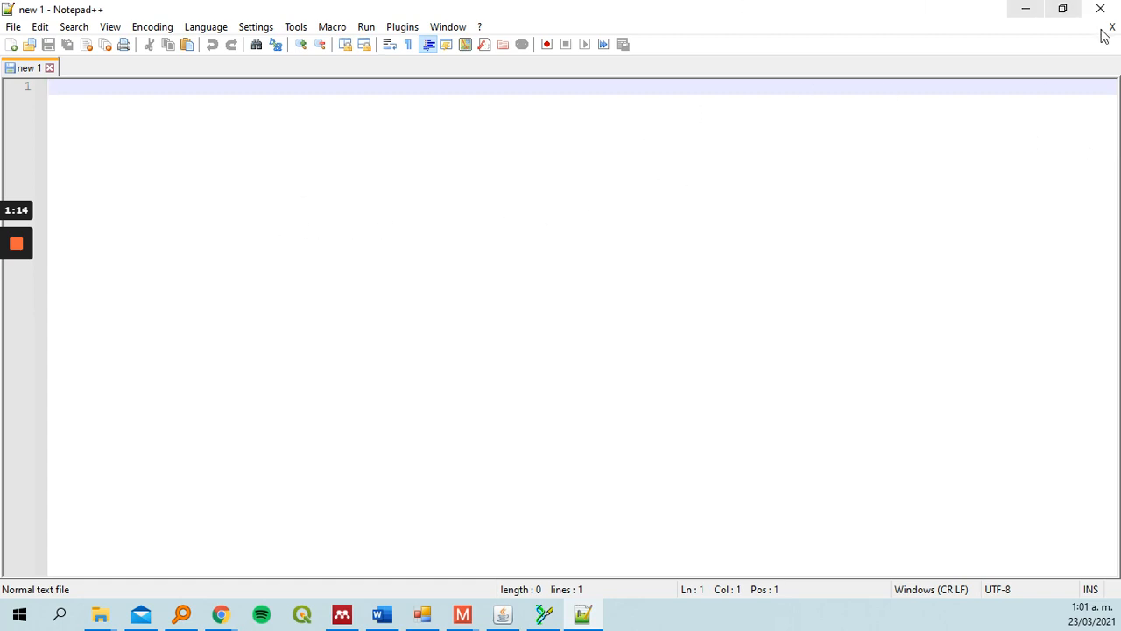
key("alt+Tab")
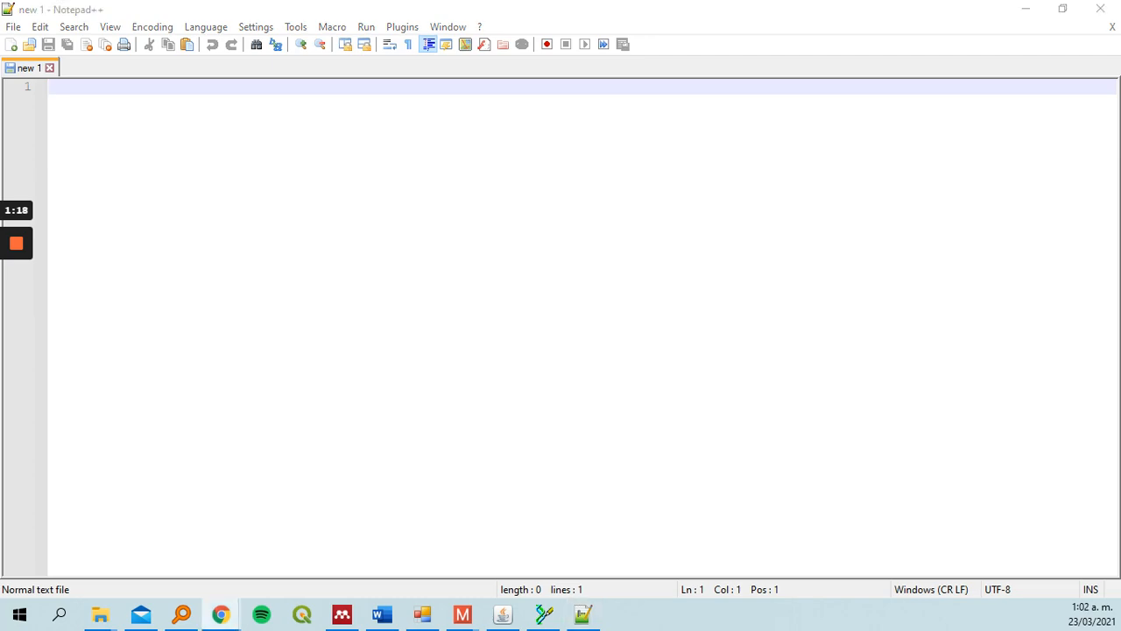
key("alt+Tab")
key("ctrl+v")
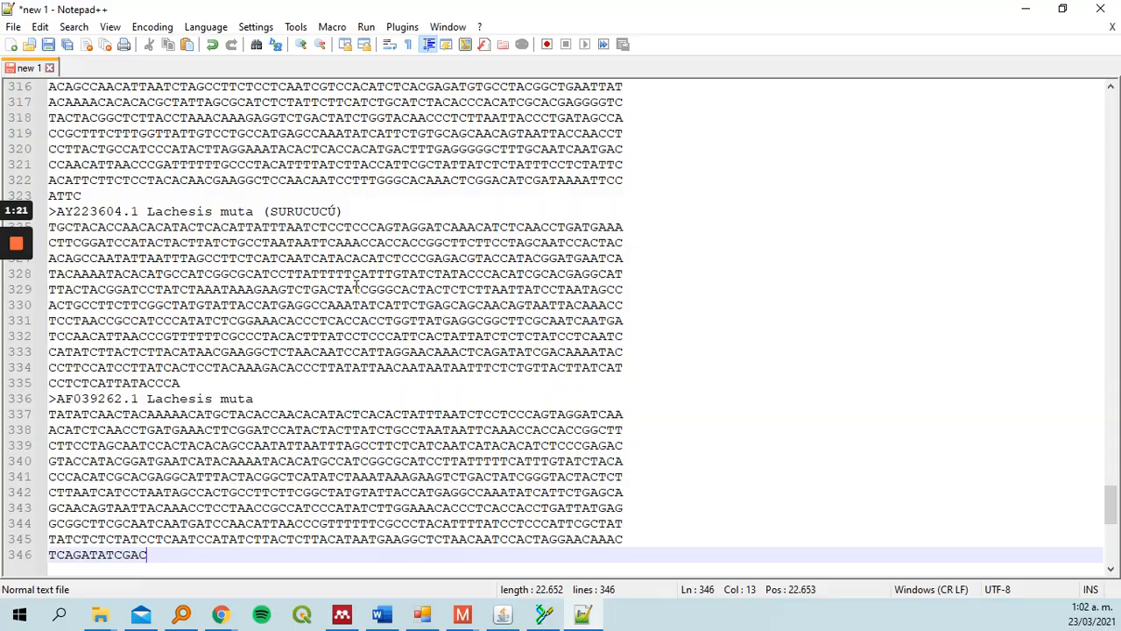
Save the pasted sequences as Secuencias.txt in the Aula 4 folder
scroll(356, 284, "up", 20)
scroll(356, 284, "up", 20)
scroll(356, 284, "up", 20)
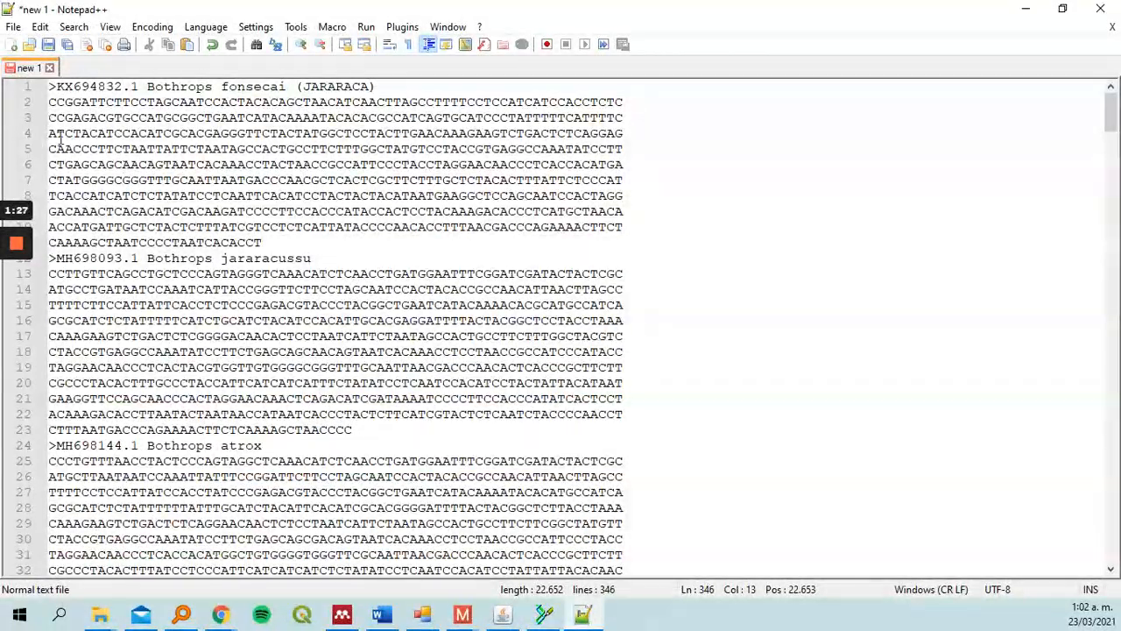
left_click_drag(51, 87, 317, 92)
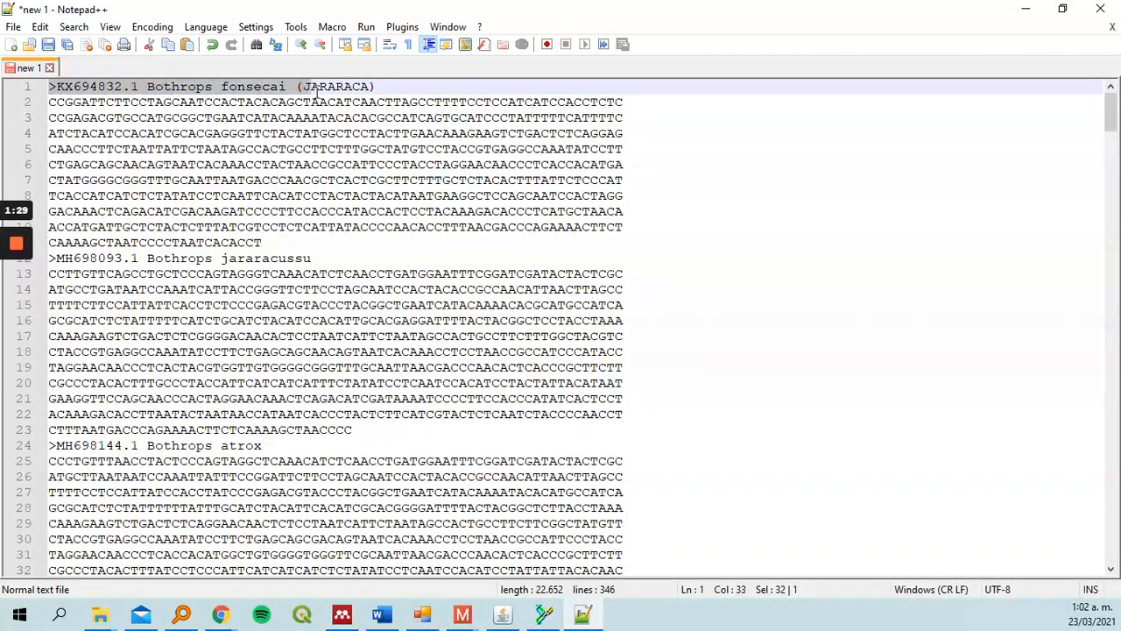
left_click(312, 148)
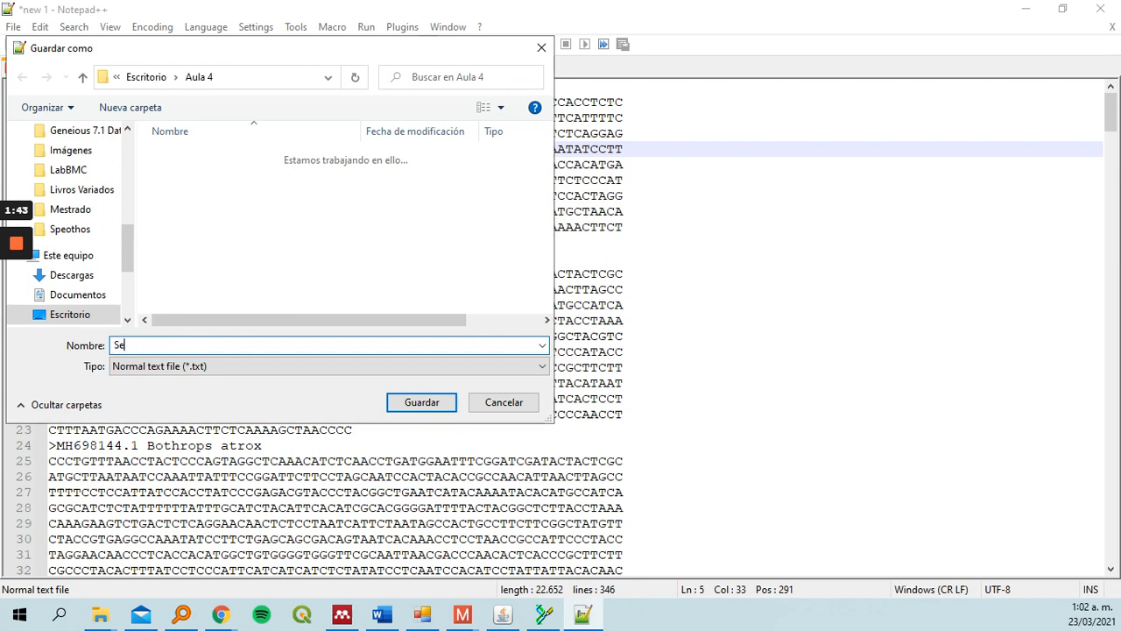
key("Return")
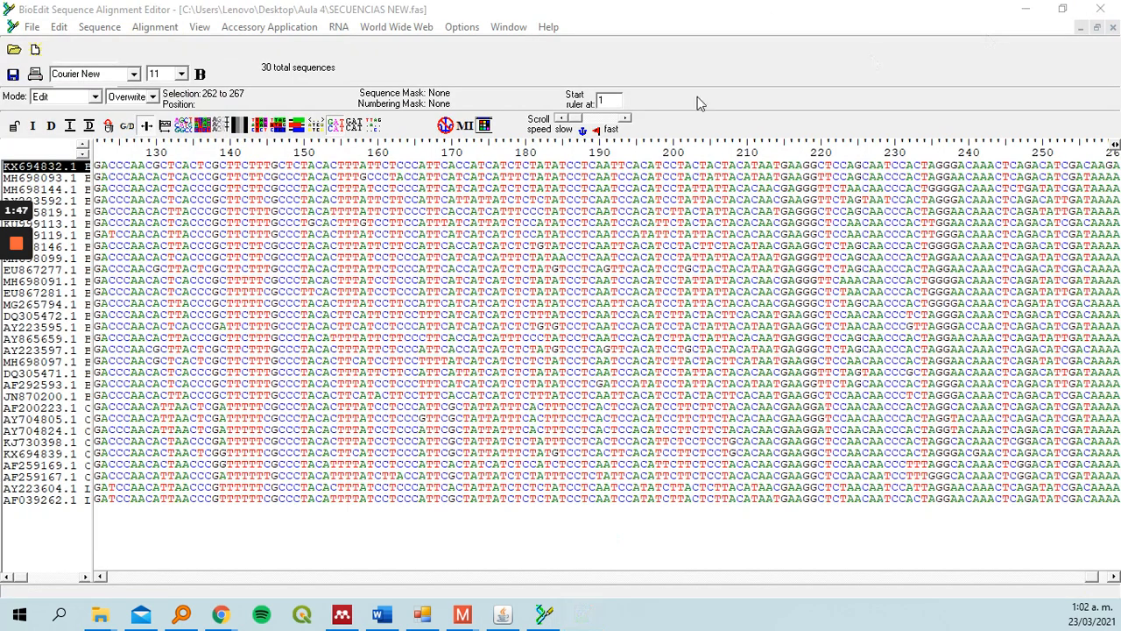
Close Notepad++ and the previously open alignment windows in BioEdit
left_click(1100, 9)
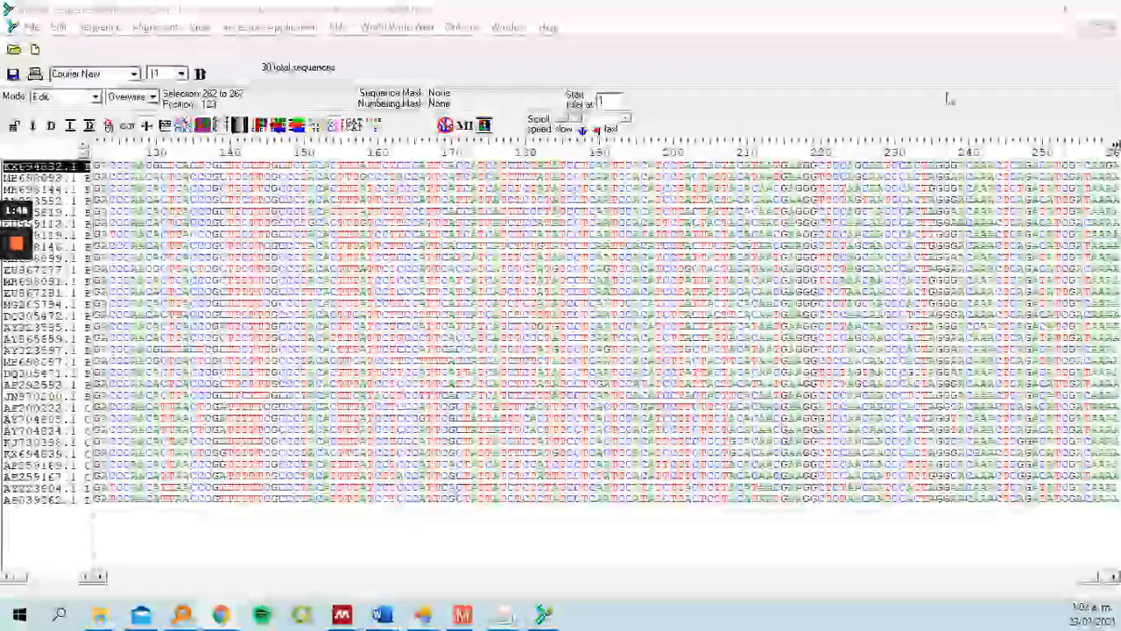
left_click(1113, 28)
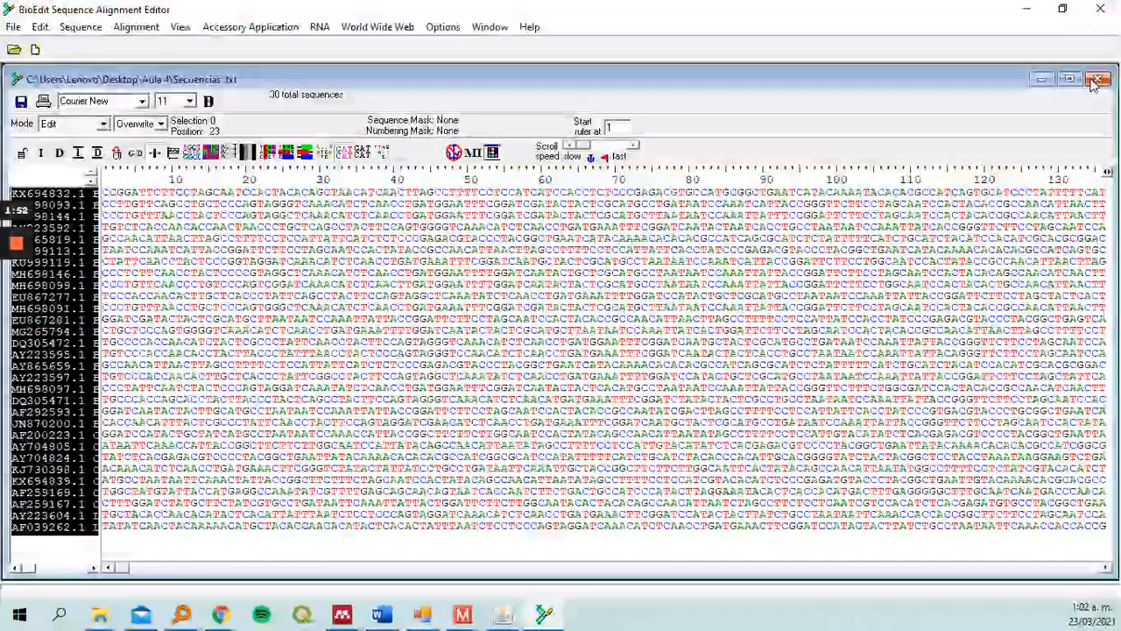
left_click(1098, 78)
Open Secuencias.txt from the Aula 4 folder in BioEdit
left_click(15, 27)
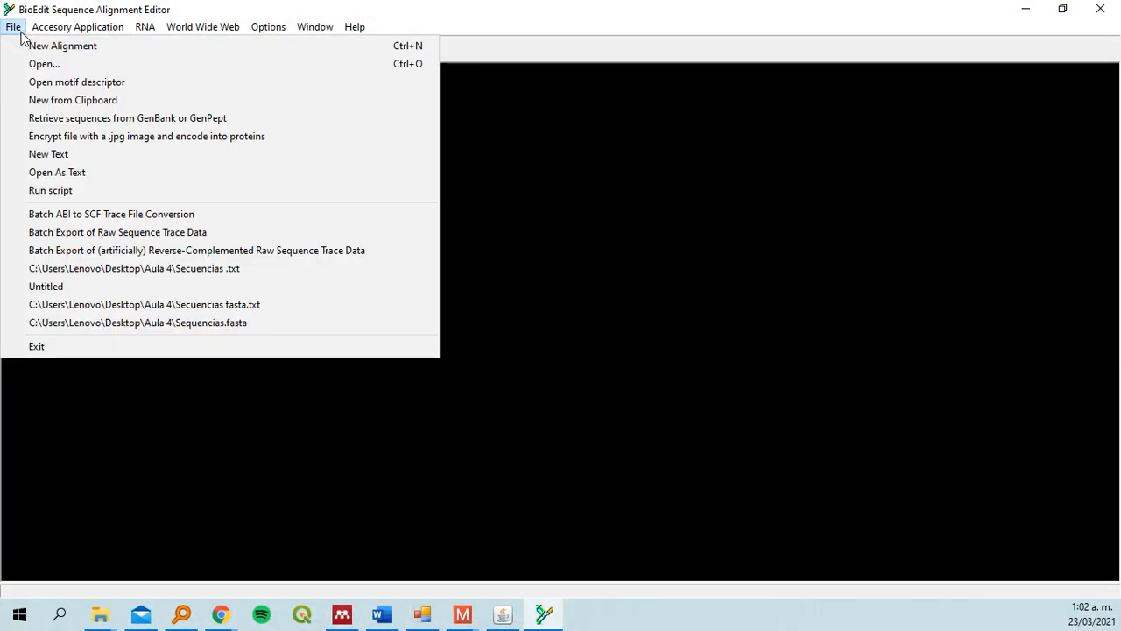
left_click(44, 65)
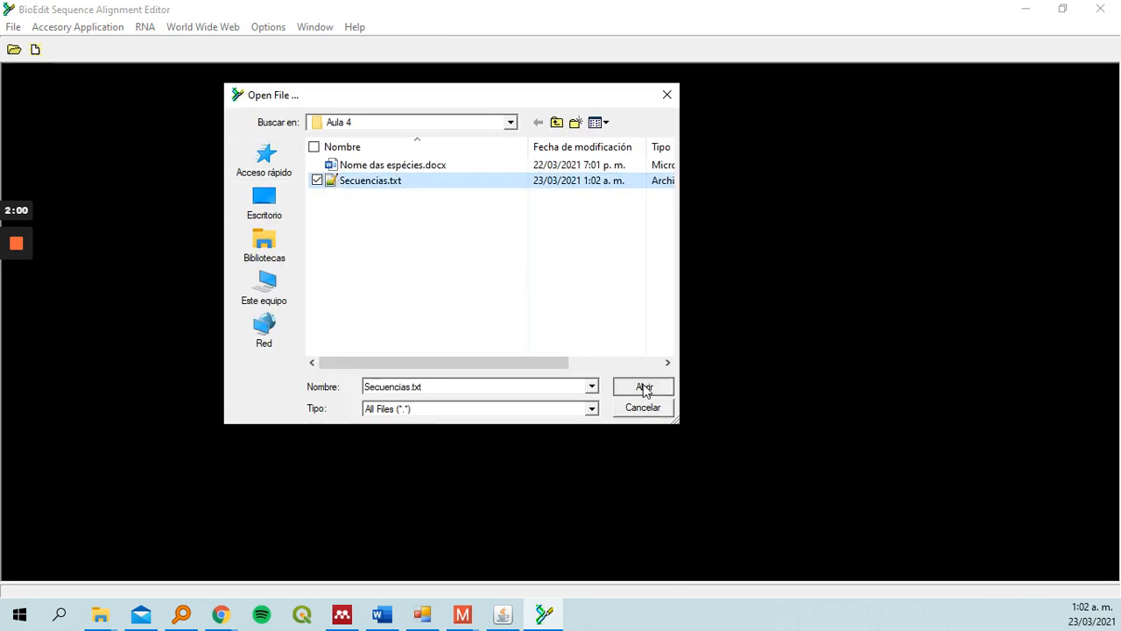
left_click(644, 388)
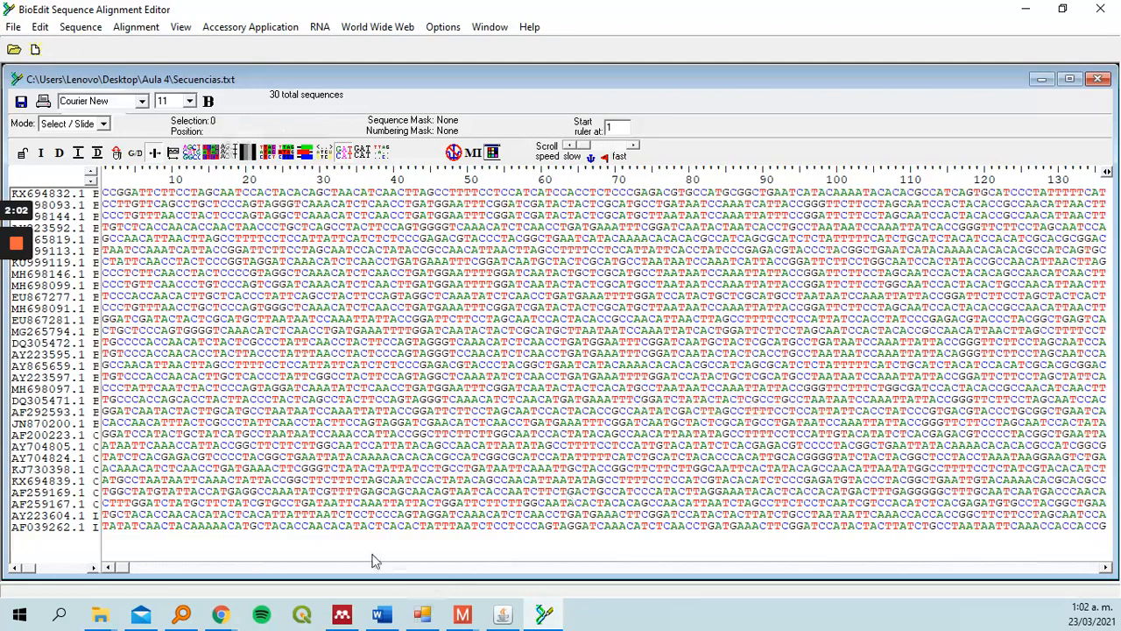
Run a ClustalW full multiple alignment on the loaded sequences with the default options
left_click_drag(126, 576, 154, 571)
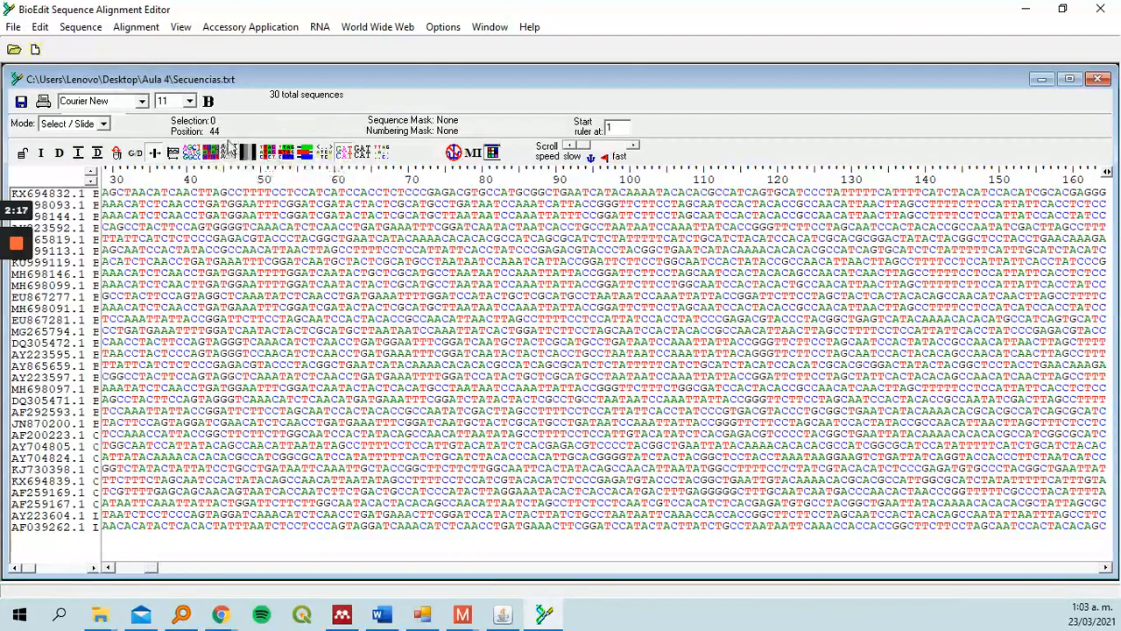
left_click(256, 28)
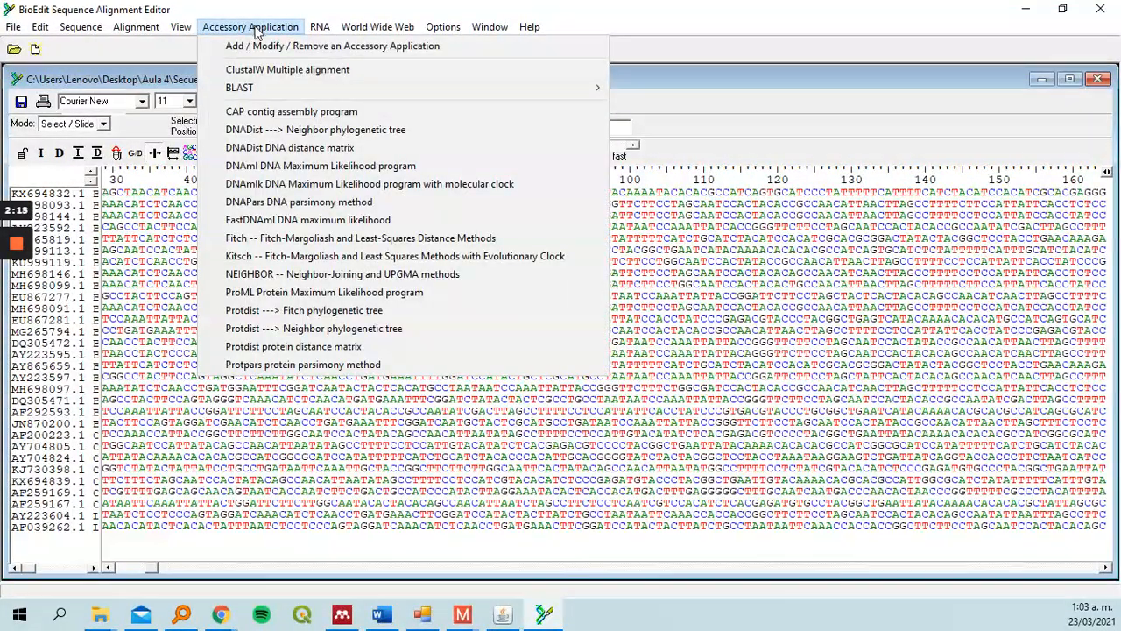
left_click(274, 70)
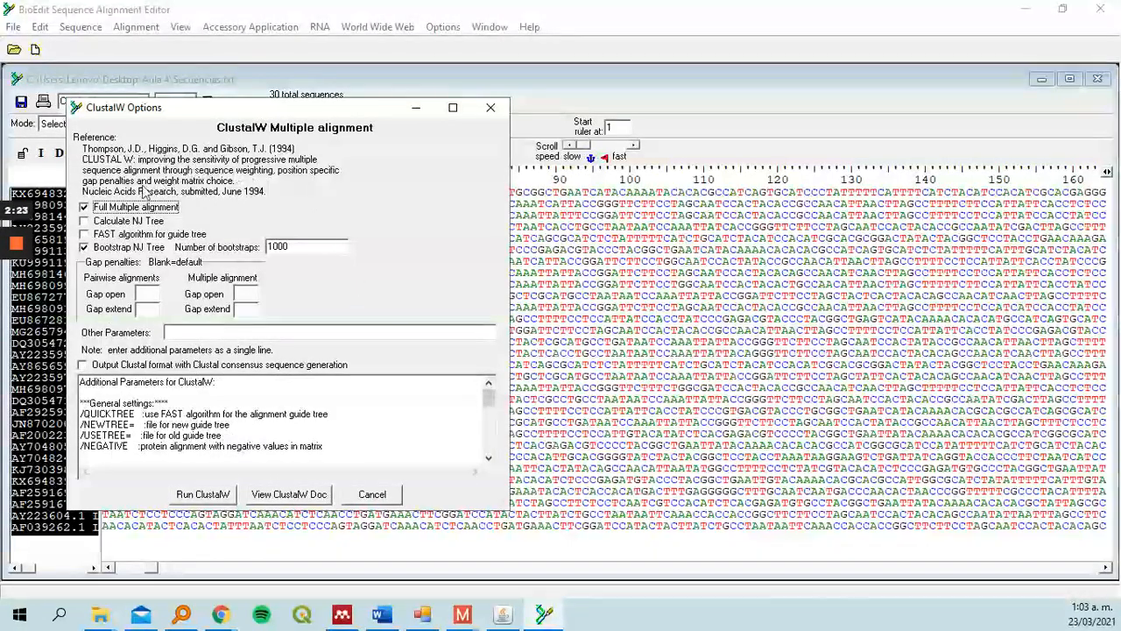
left_click(203, 495)
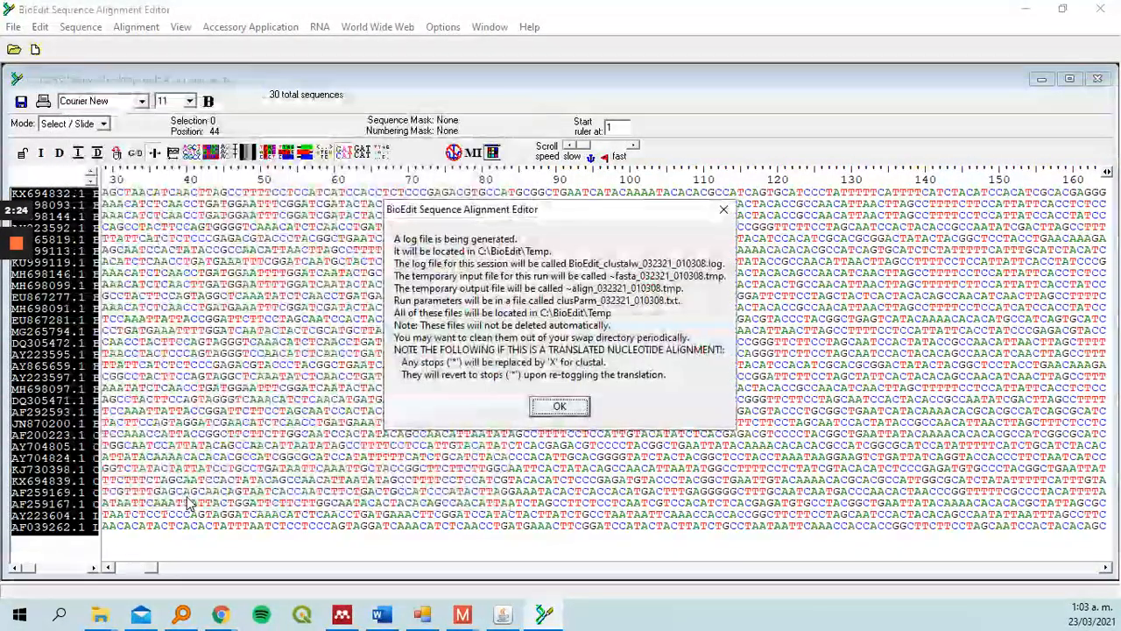
left_click(570, 406)
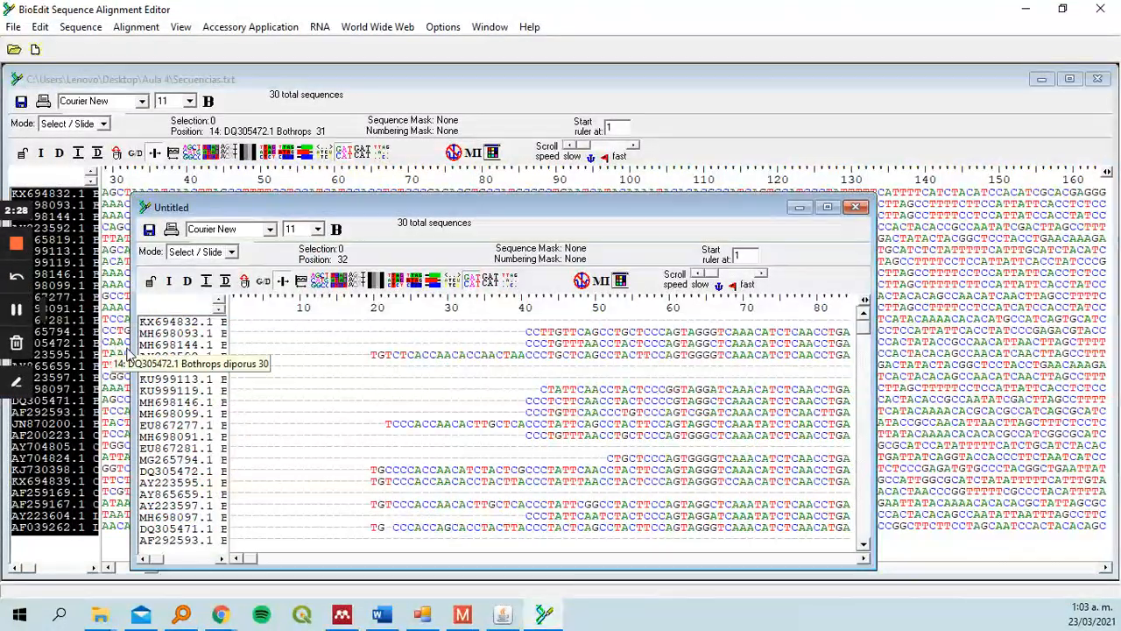
Maximize the aligned result window and scroll through the alignment to inspect it
left_click(828, 208)
left_click_drag(136, 578, 473, 580)
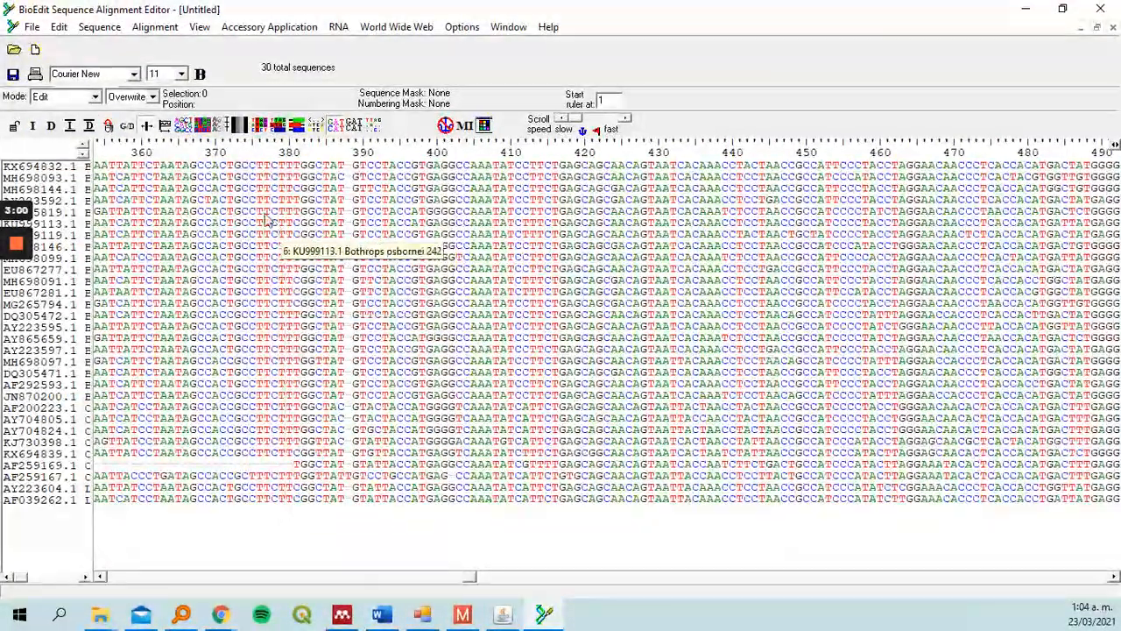
left_click_drag(173, 187, 141, 166)
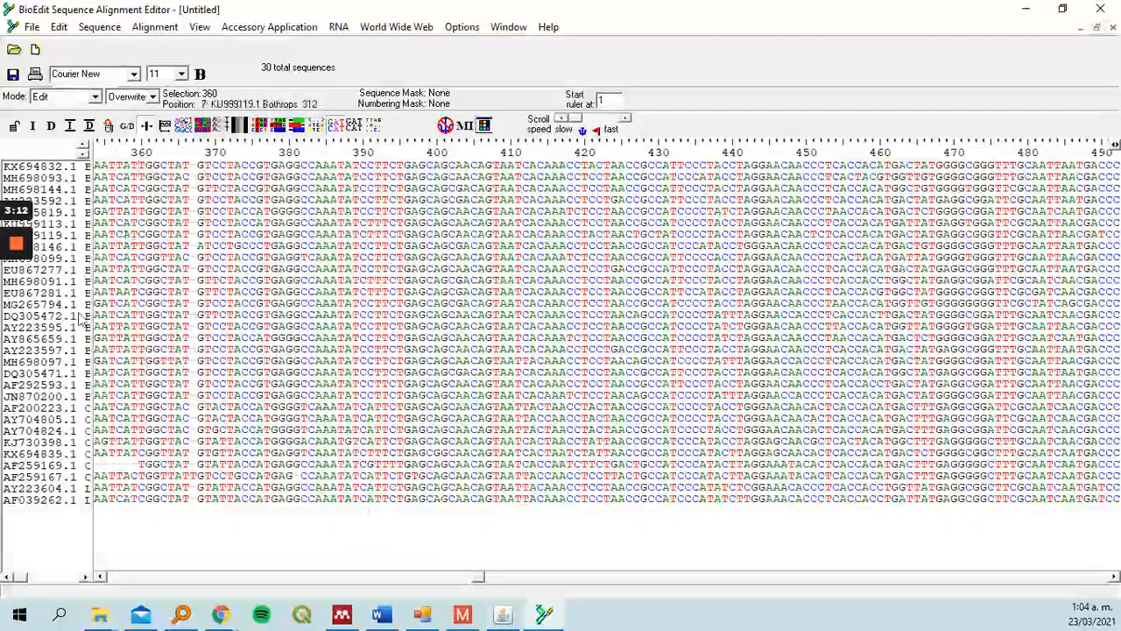
left_click_drag(339, 583, 848, 581)
left_click_drag(705, 583, 398, 582)
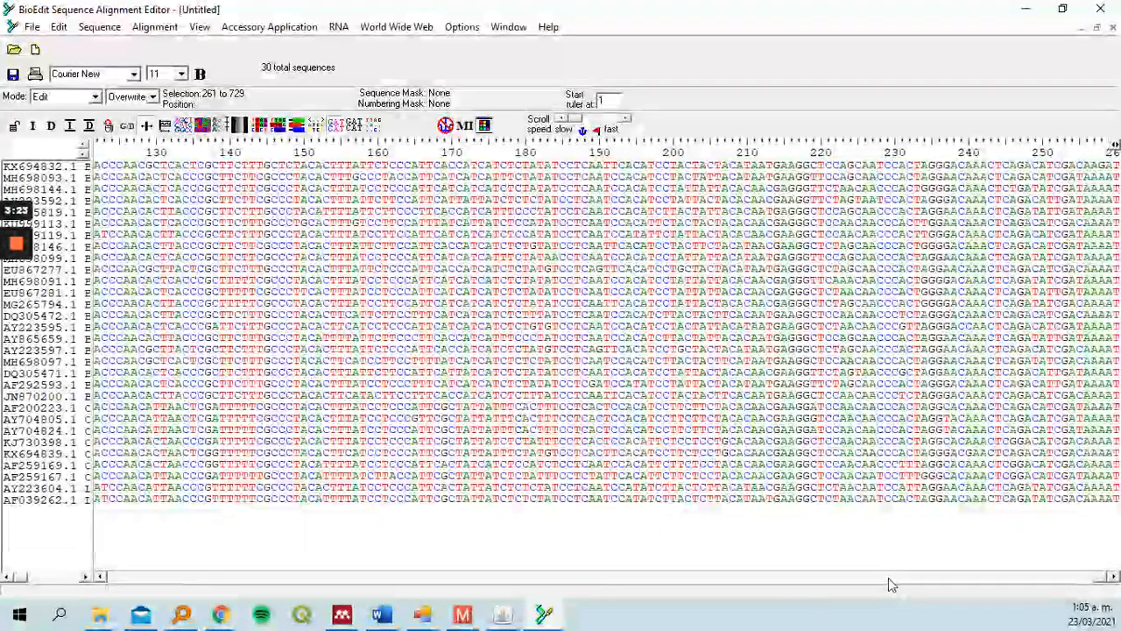
left_click_drag(1102, 579, 837, 542)
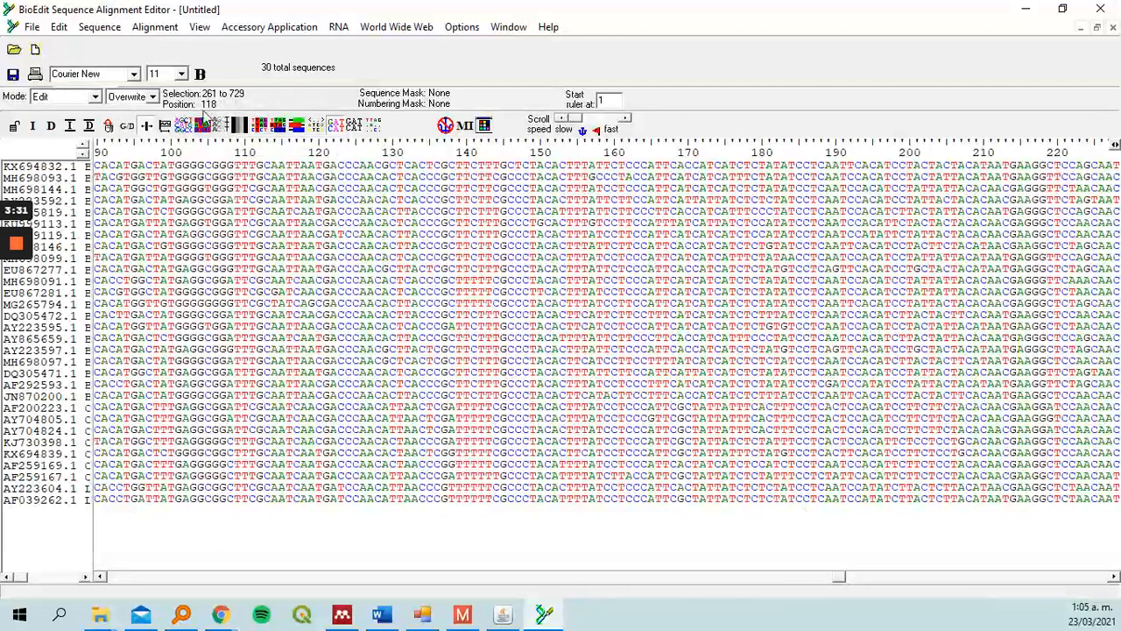
Save the alignment in FASTA format as SECUENCIAS NEW in the Aula 4 folder
left_click(33, 27)
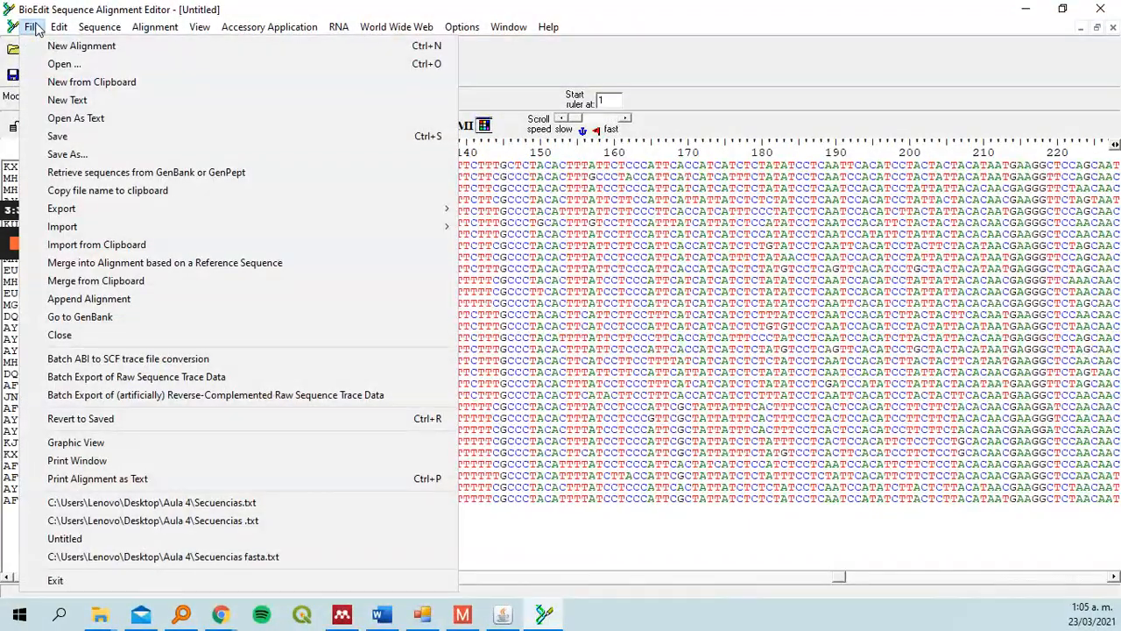
left_click(65, 154)
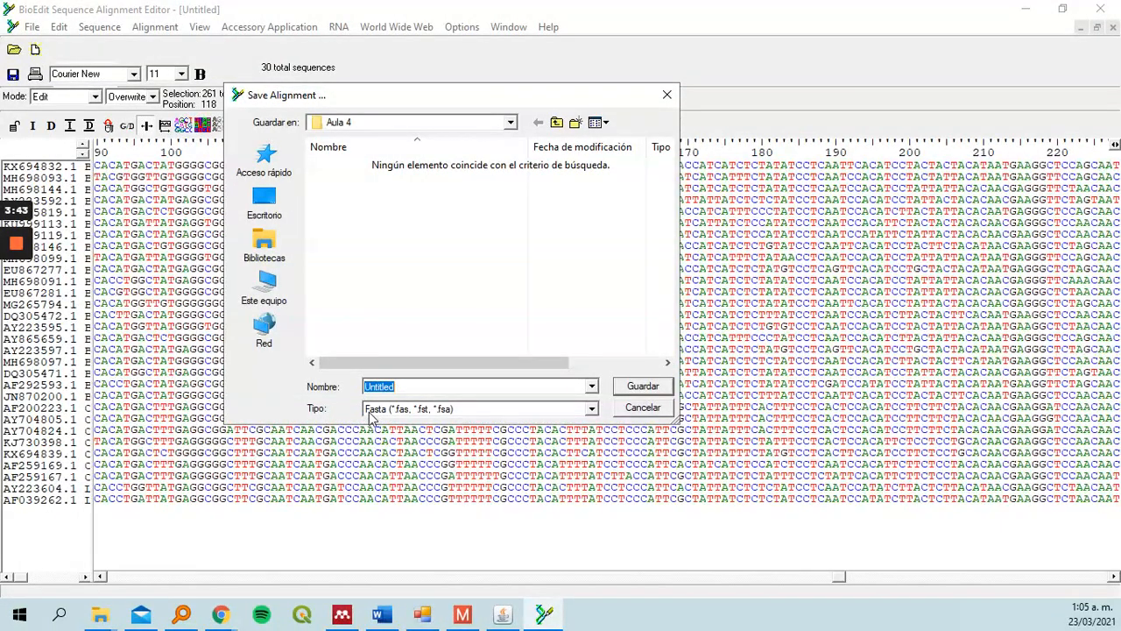
double_click(414, 386)
type("SECUENCIAS NEW")
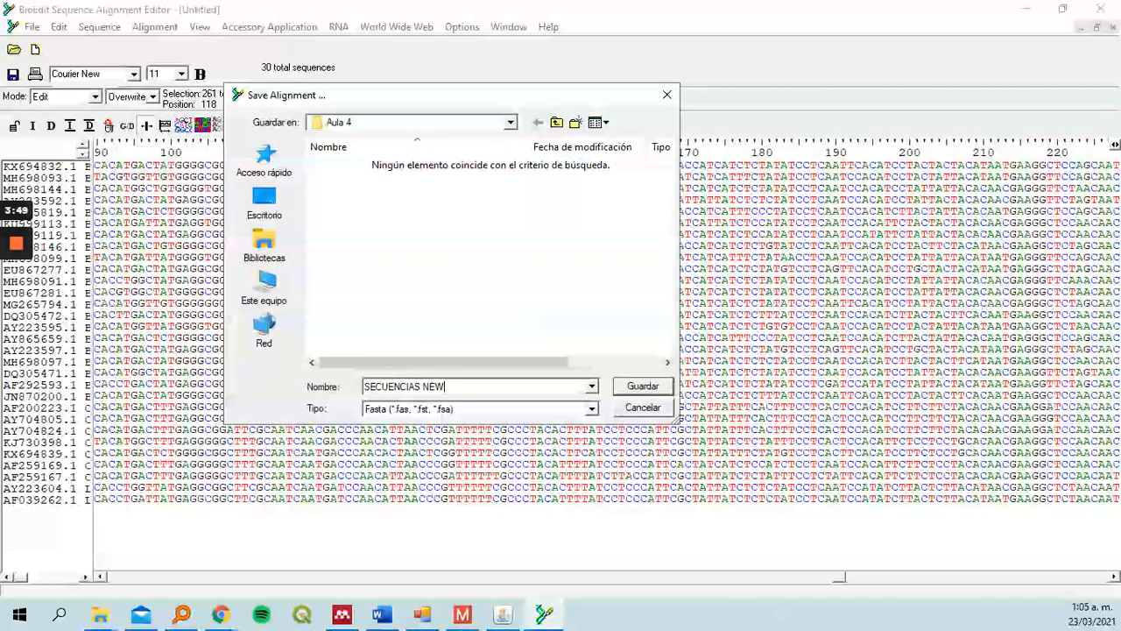
left_click(642, 388)
Switch to MEGA and open SECUENCIAS NEW.fas from the Aula 4 folder as a saved alignment session, scrolling through it
left_click(464, 616)
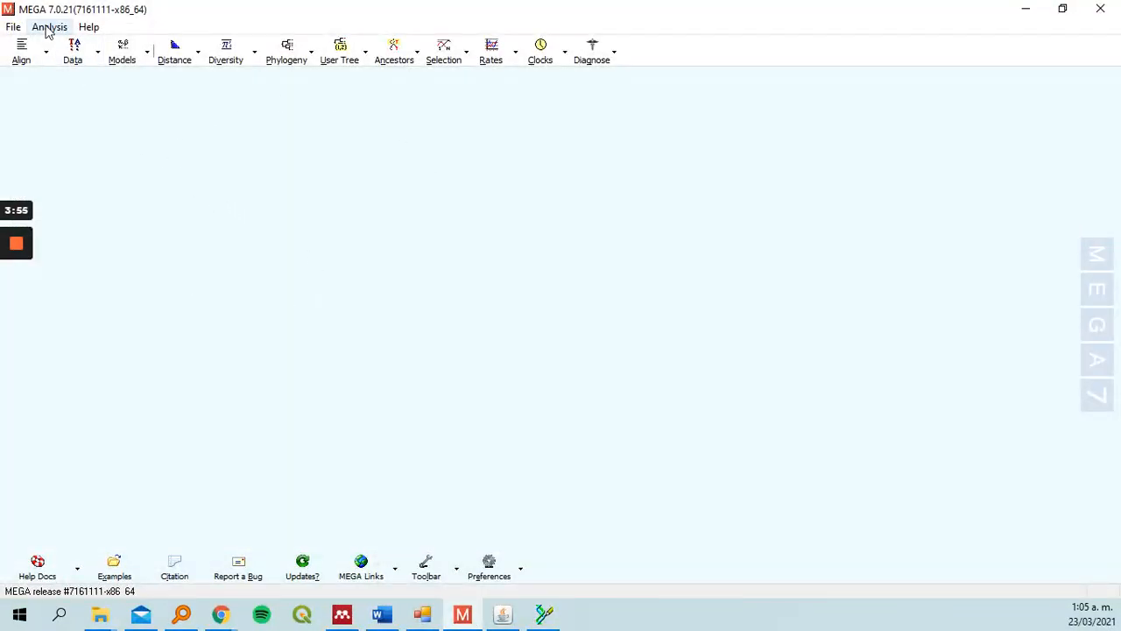
left_click(33, 62)
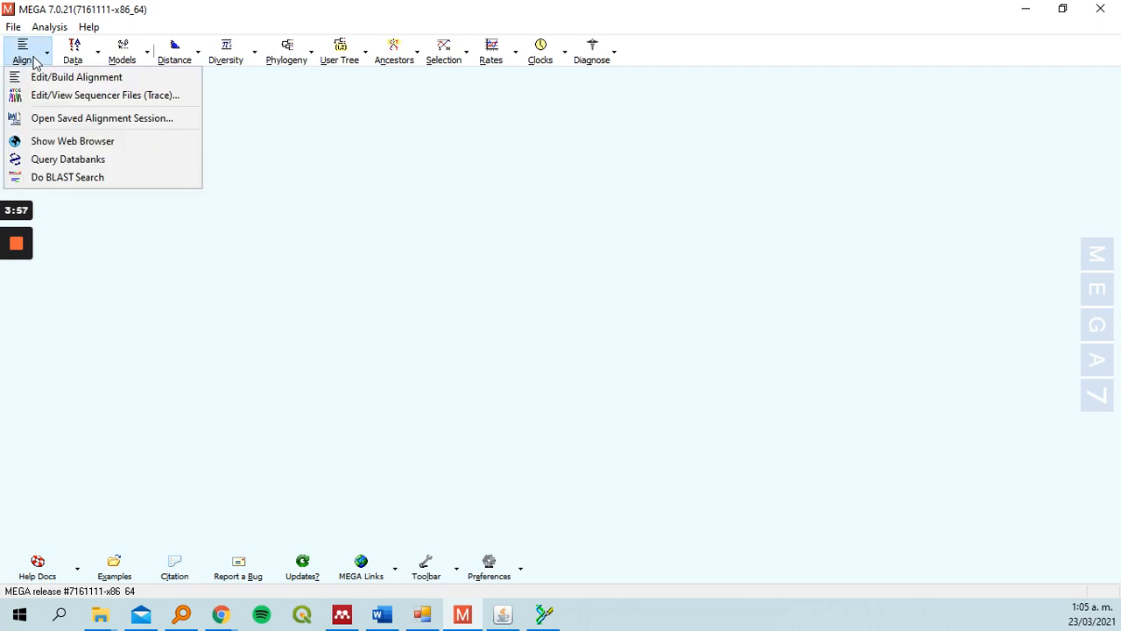
left_click(52, 119)
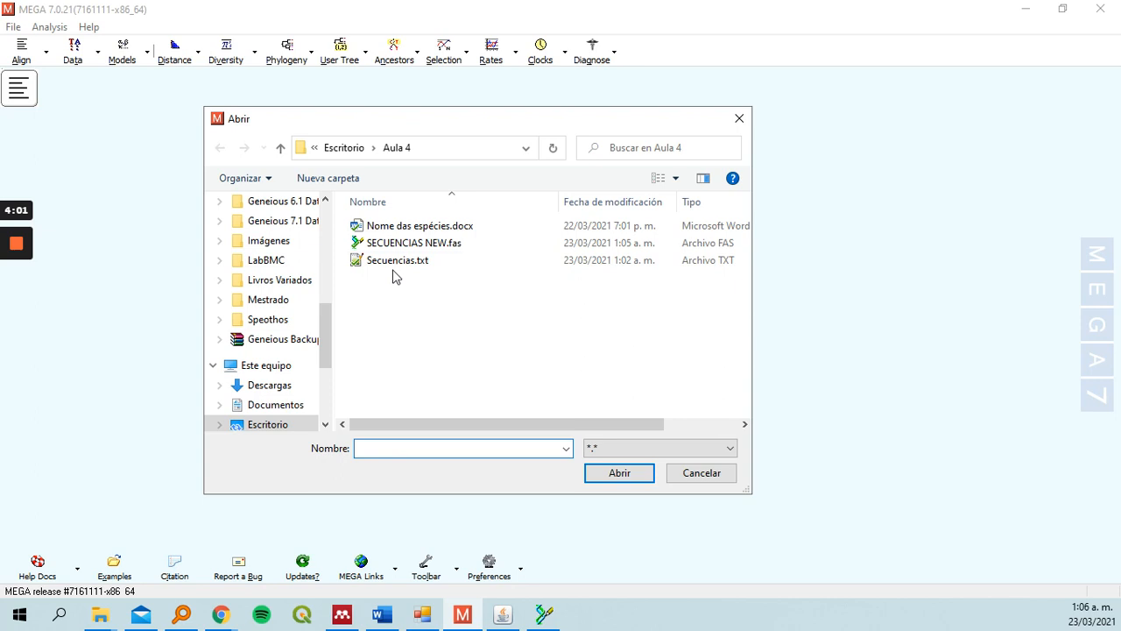
left_click(422, 245)
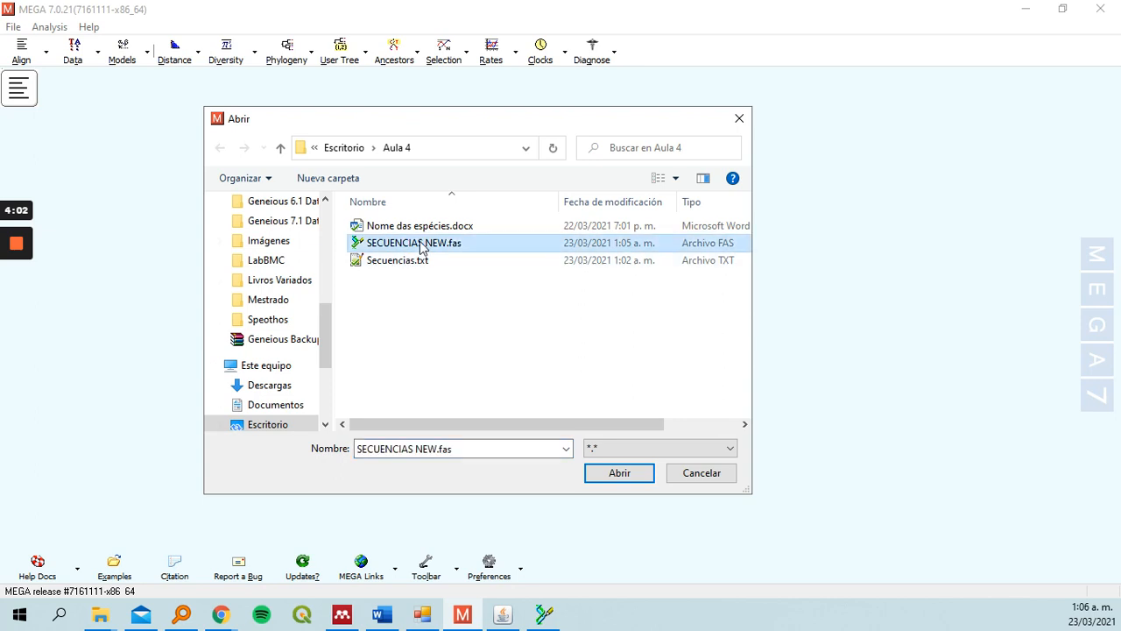
left_click(620, 473)
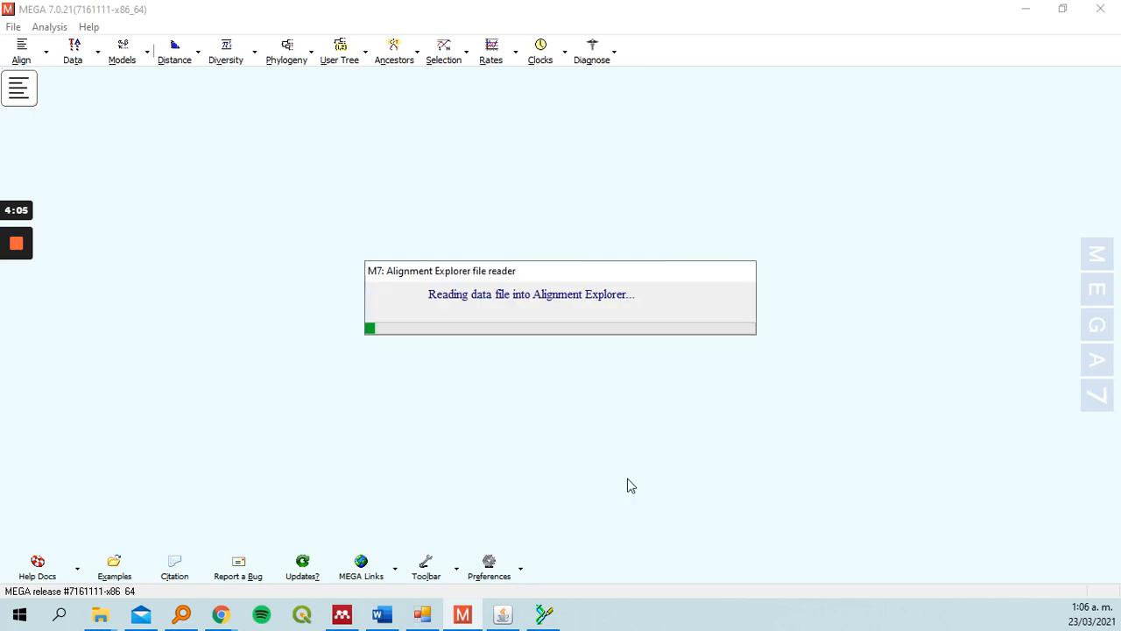
left_click(738, 44)
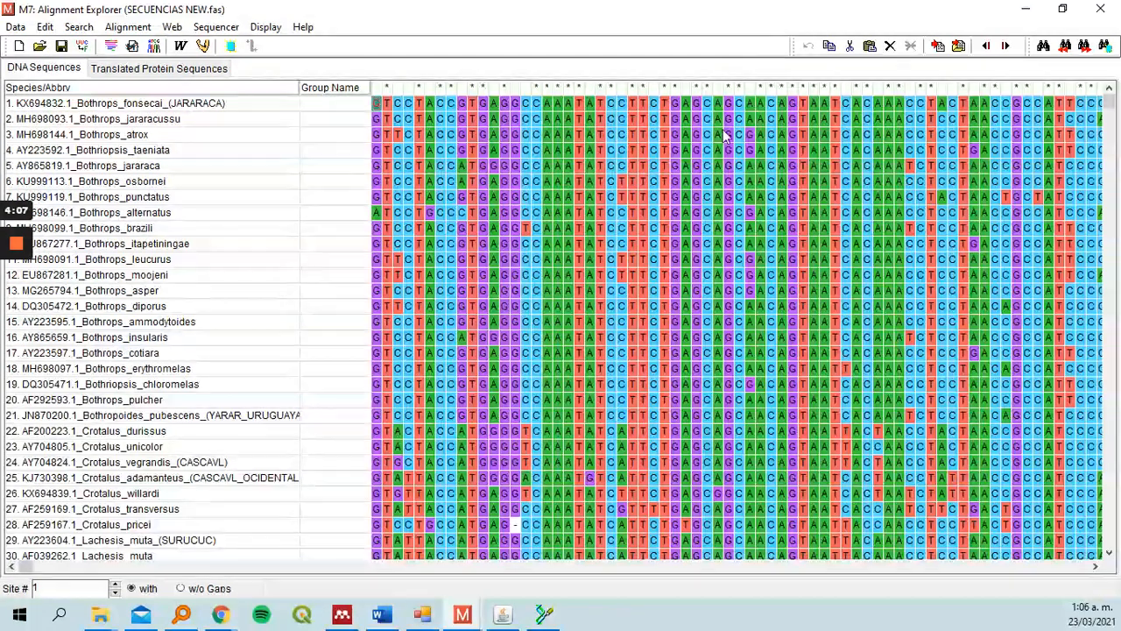
left_click_drag(26, 566, 225, 571)
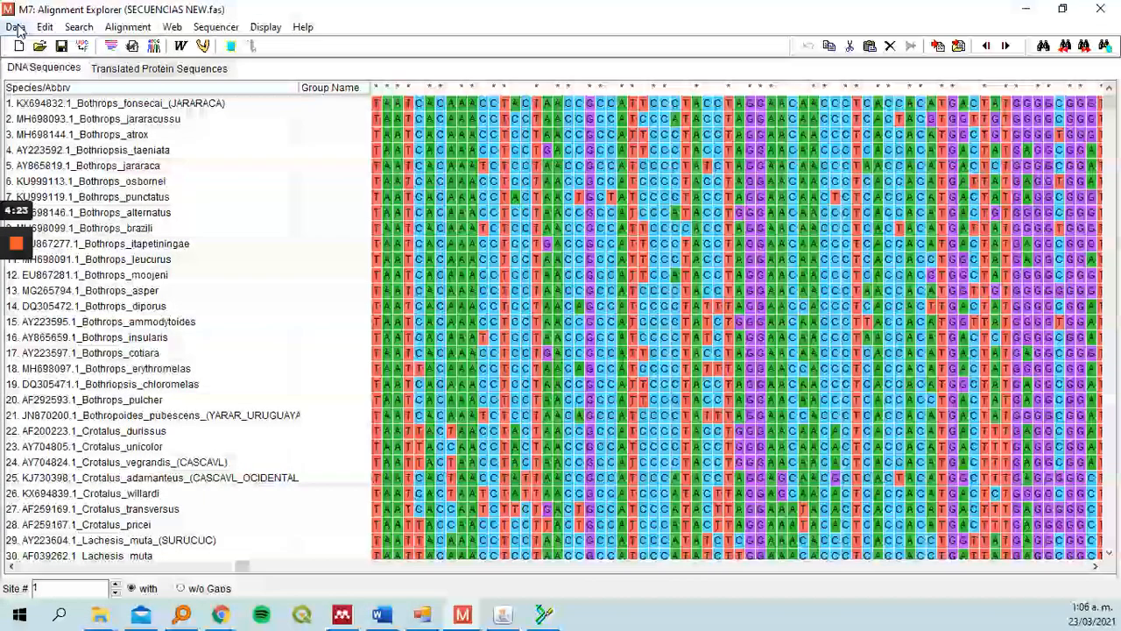
Export the alignment in MEGA format as SECUENCIAS MEGA with data title SECUENCIAS, marking it as protein-coding nucleotide data
left_click(15, 27)
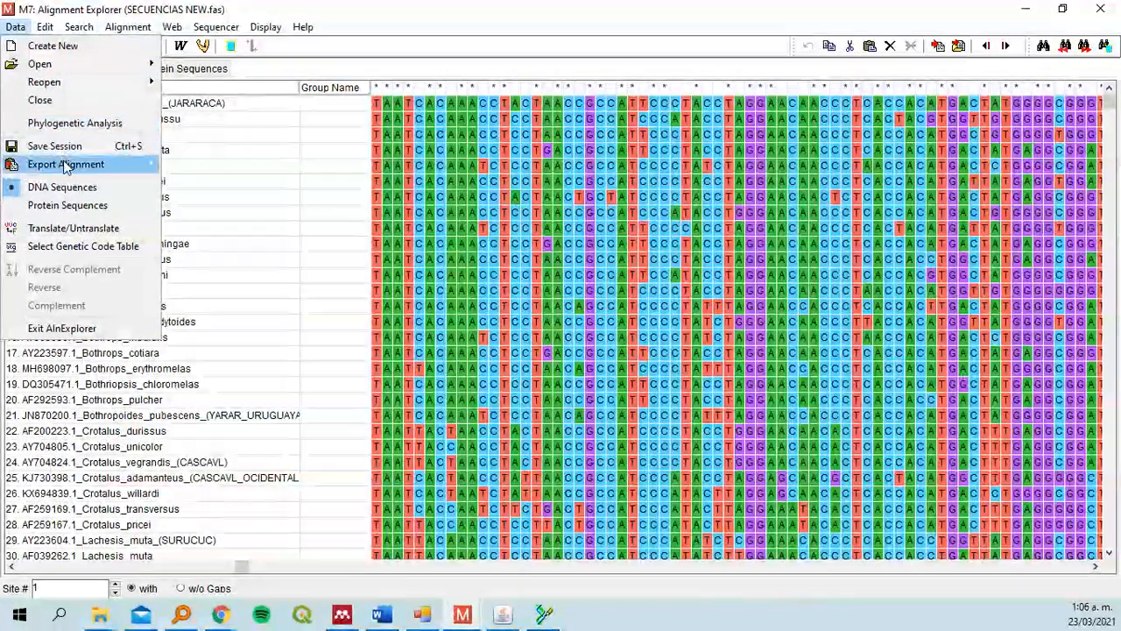
mouse_move(66, 167)
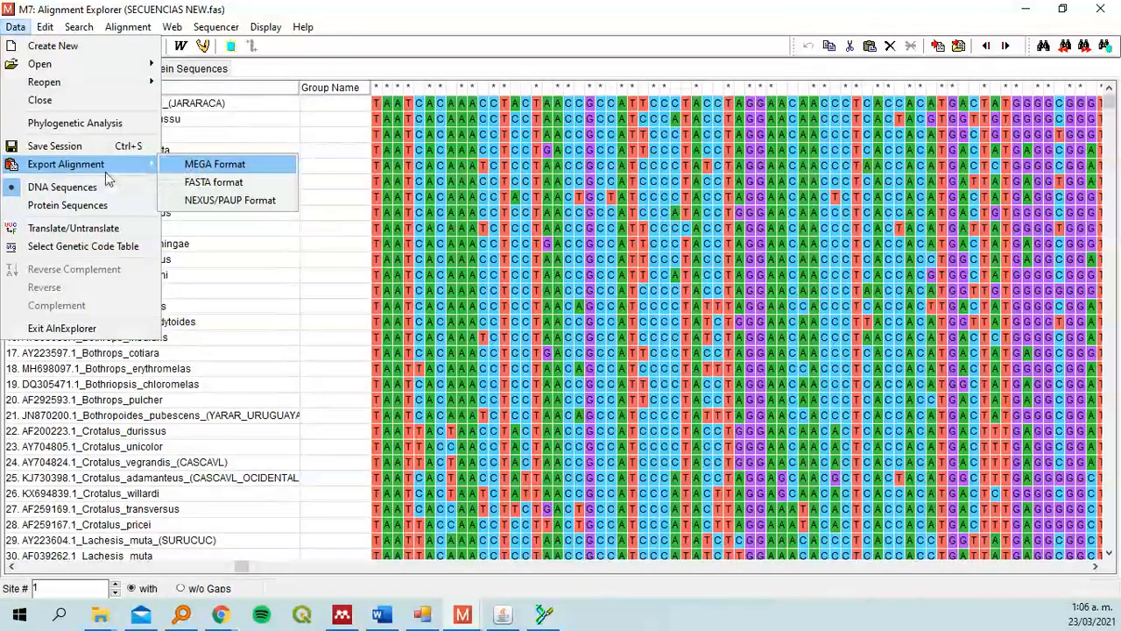
left_click(210, 163)
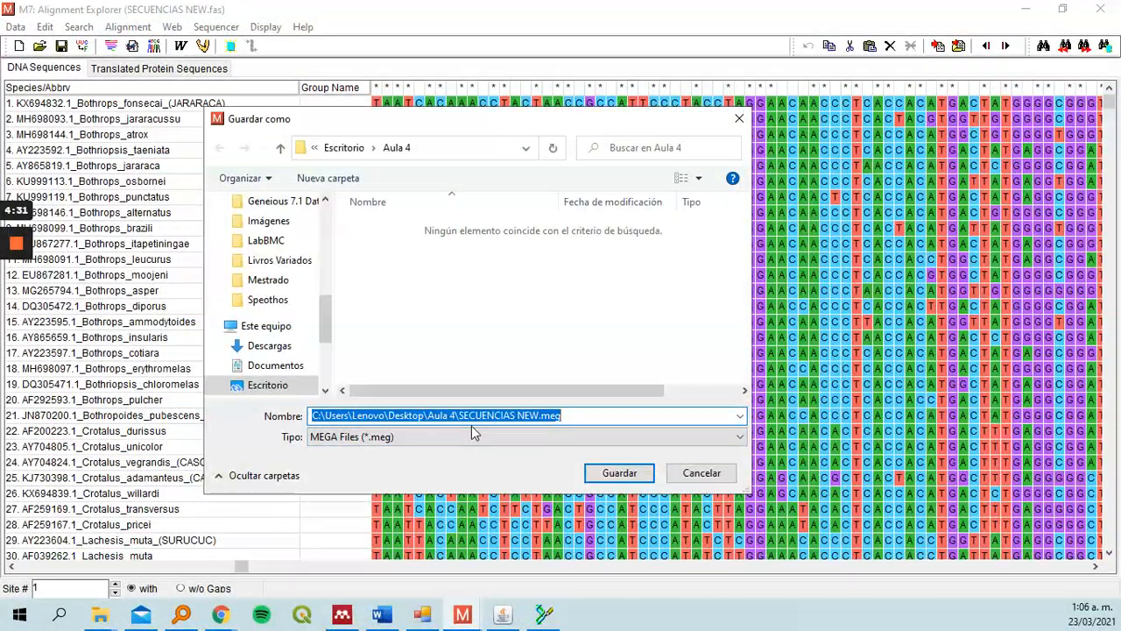
type("SECUENCIAS MEGA")
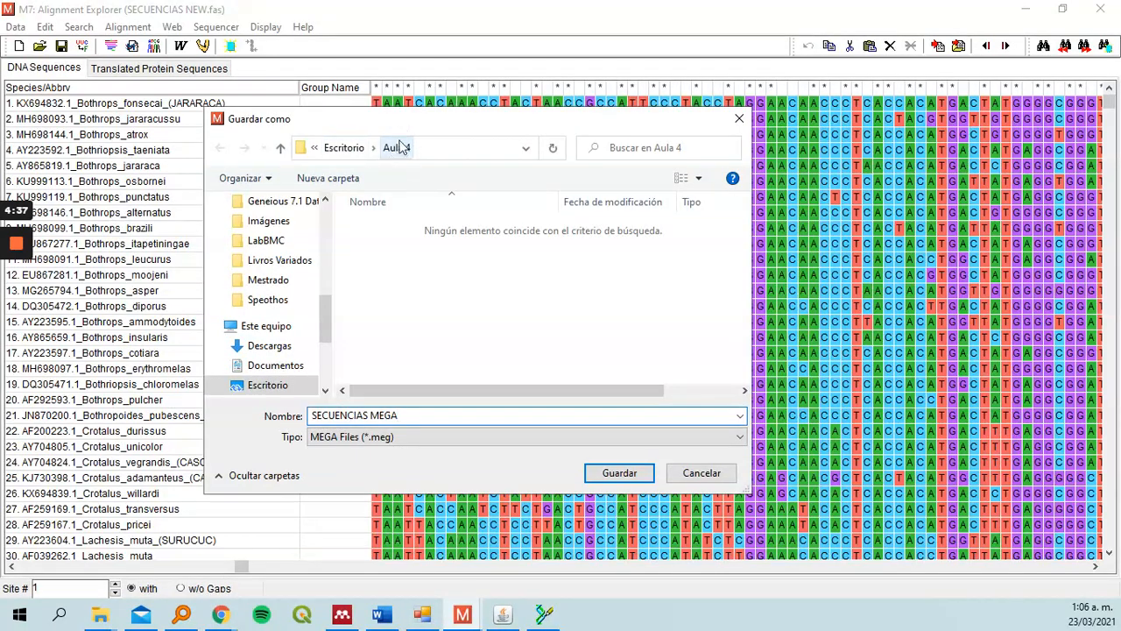
left_click(619, 473)
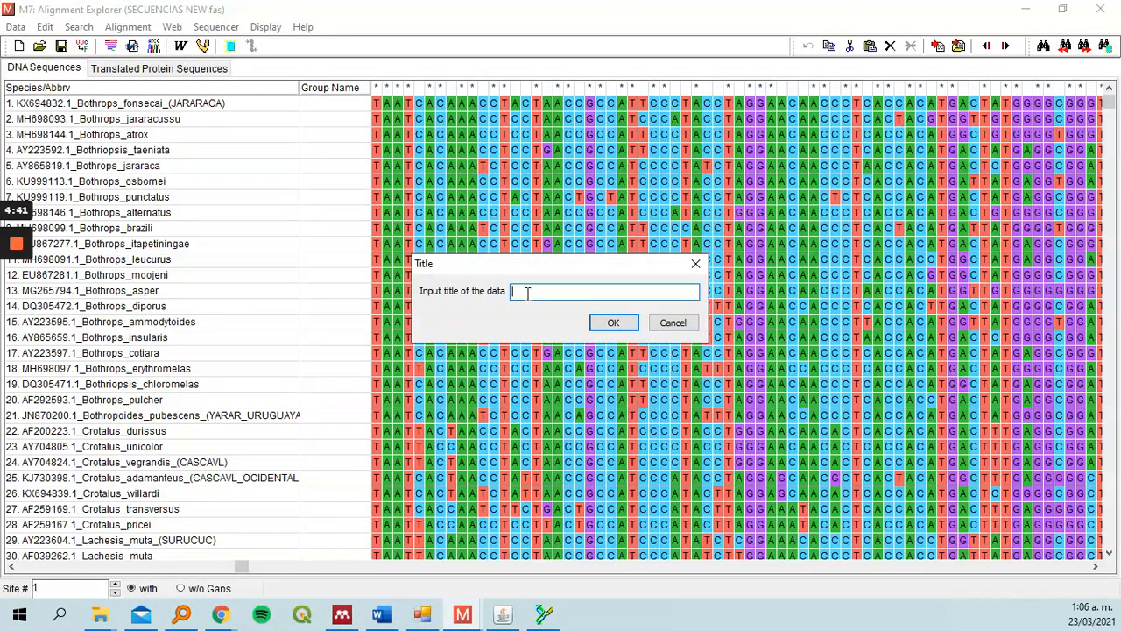
type("SECUENCIAS")
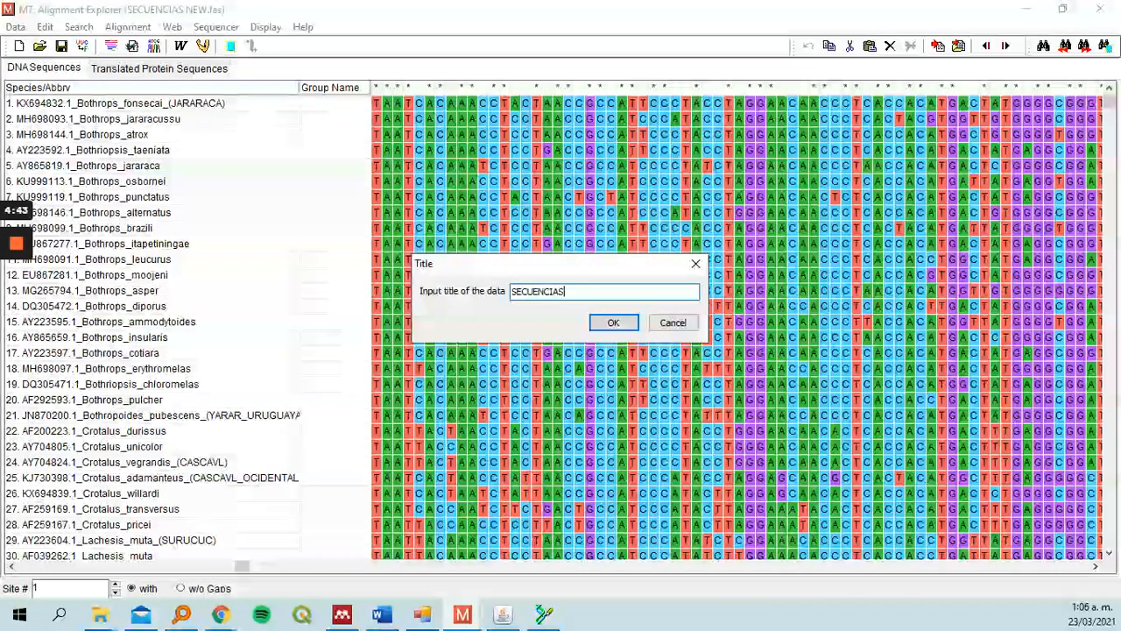
key("Return")
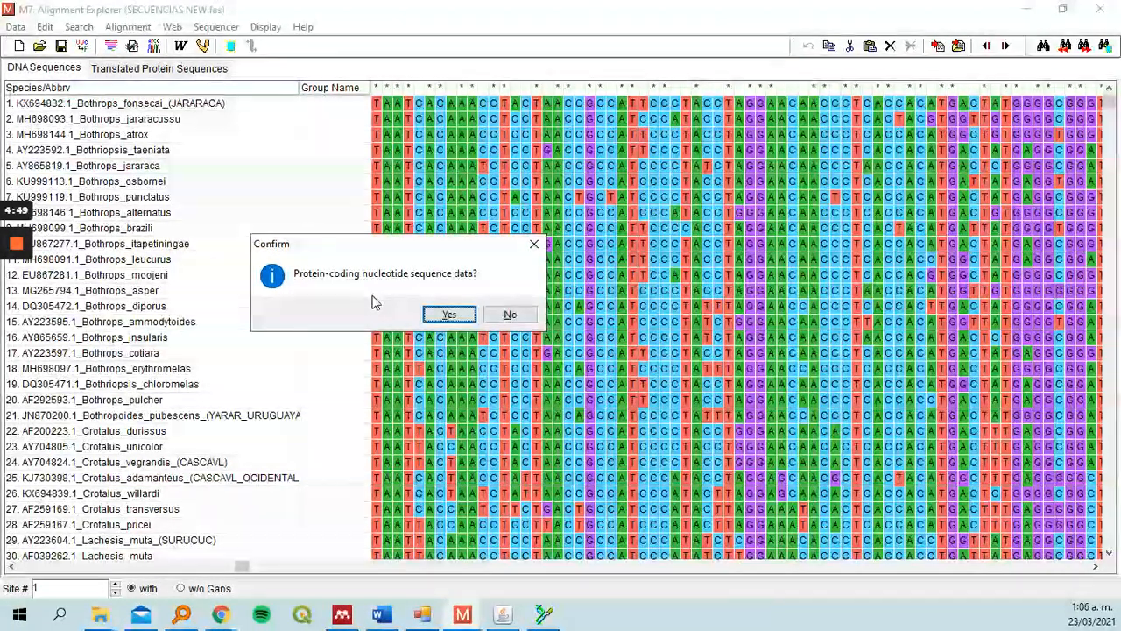
left_click(447, 313)
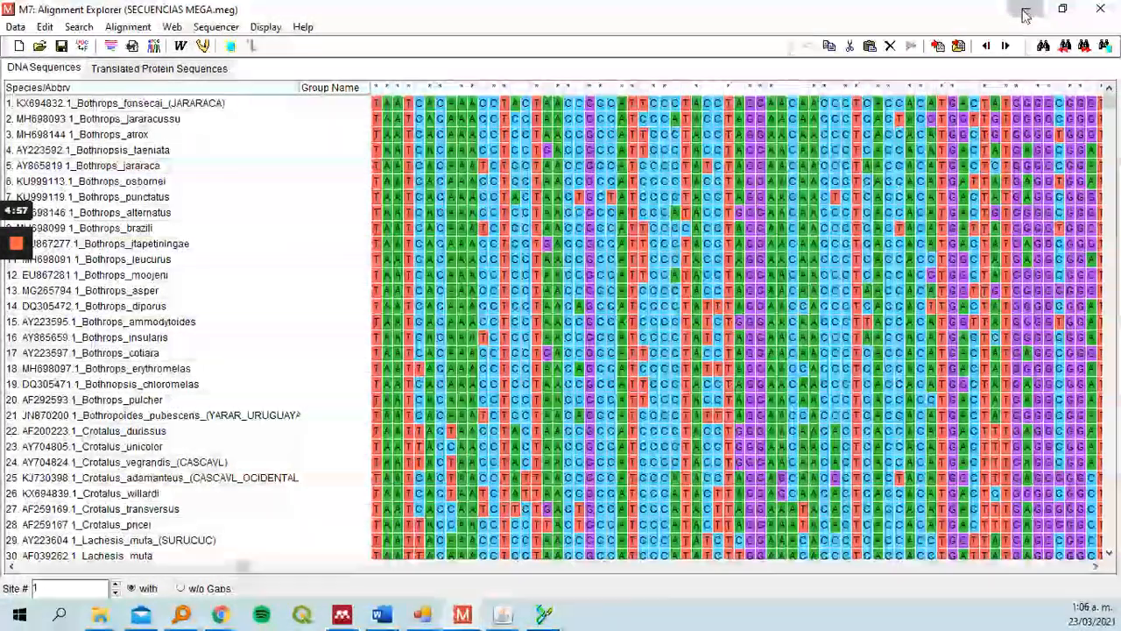
Construct a Neighbor-Joining tree from SECUENCIAS MEGA.meg using the default analysis preferences
left_click(1026, 9)
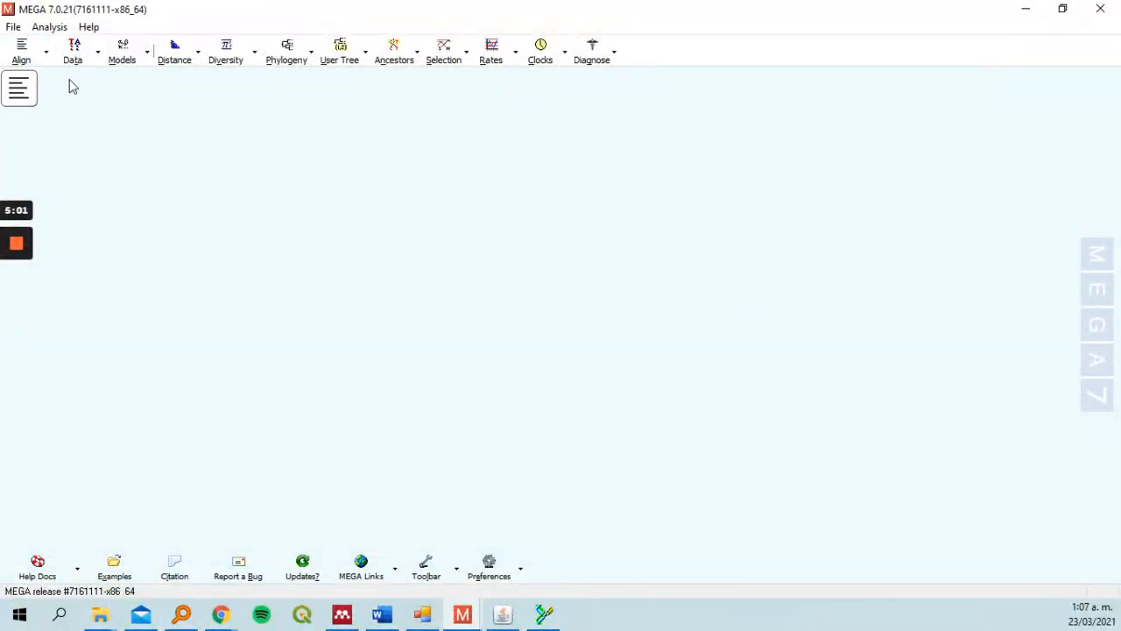
left_click(305, 49)
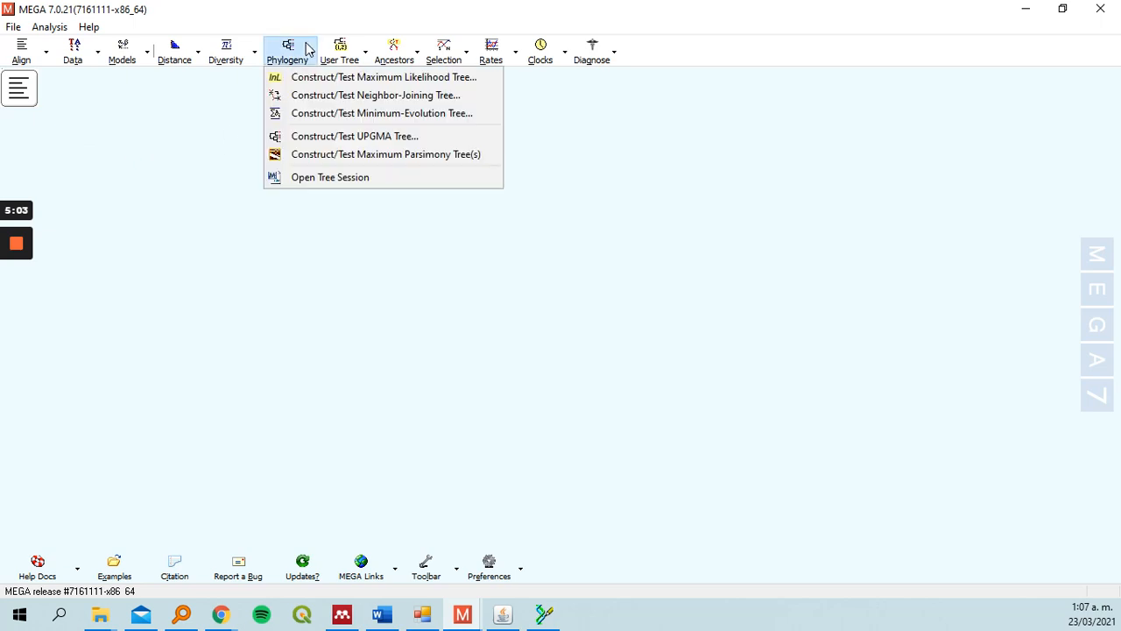
left_click(323, 96)
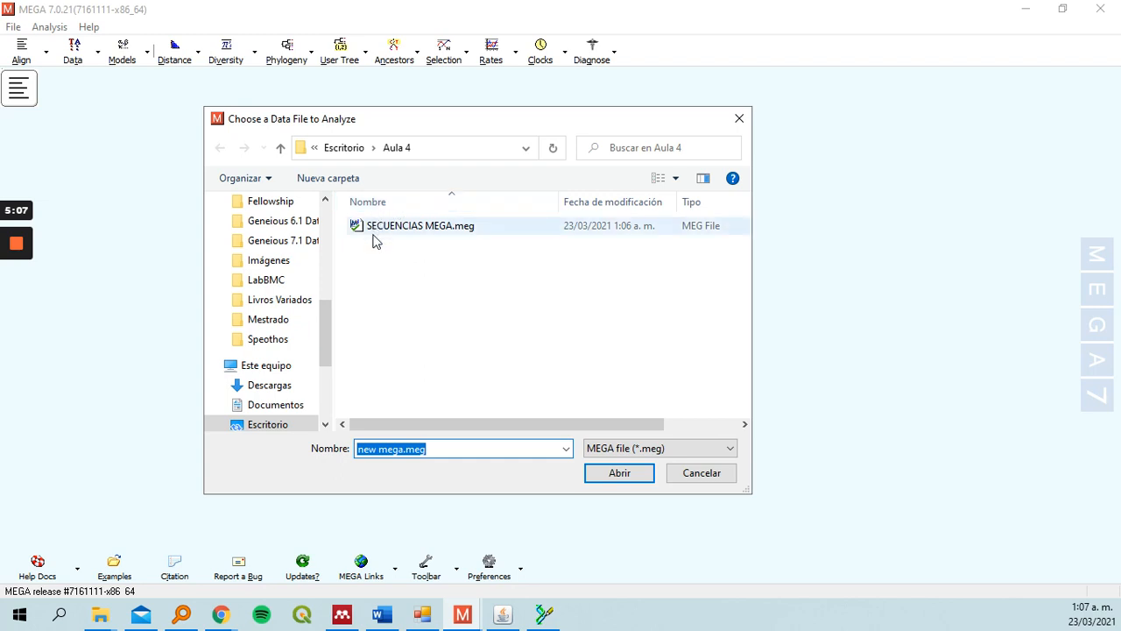
left_click(448, 231)
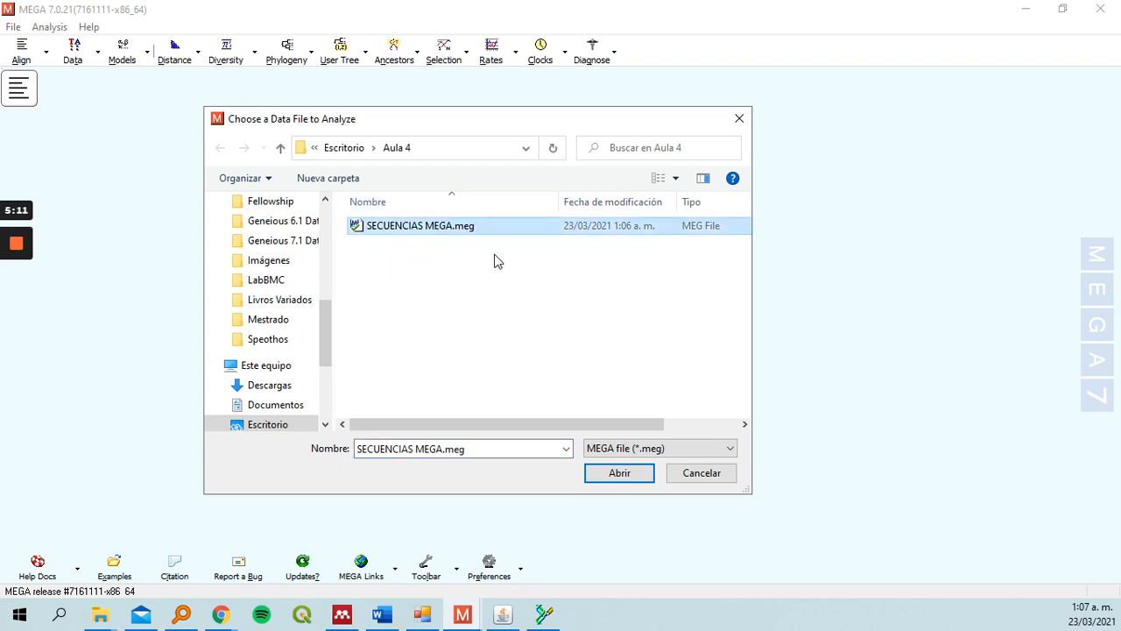
left_click(613, 478)
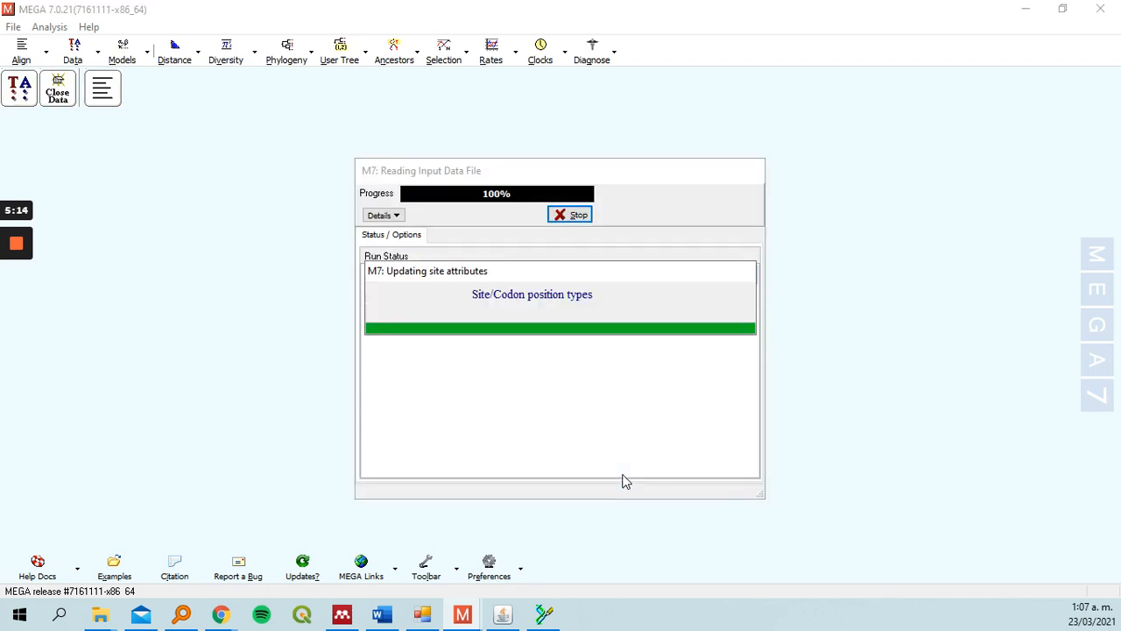
left_click_drag(589, 130, 528, 86)
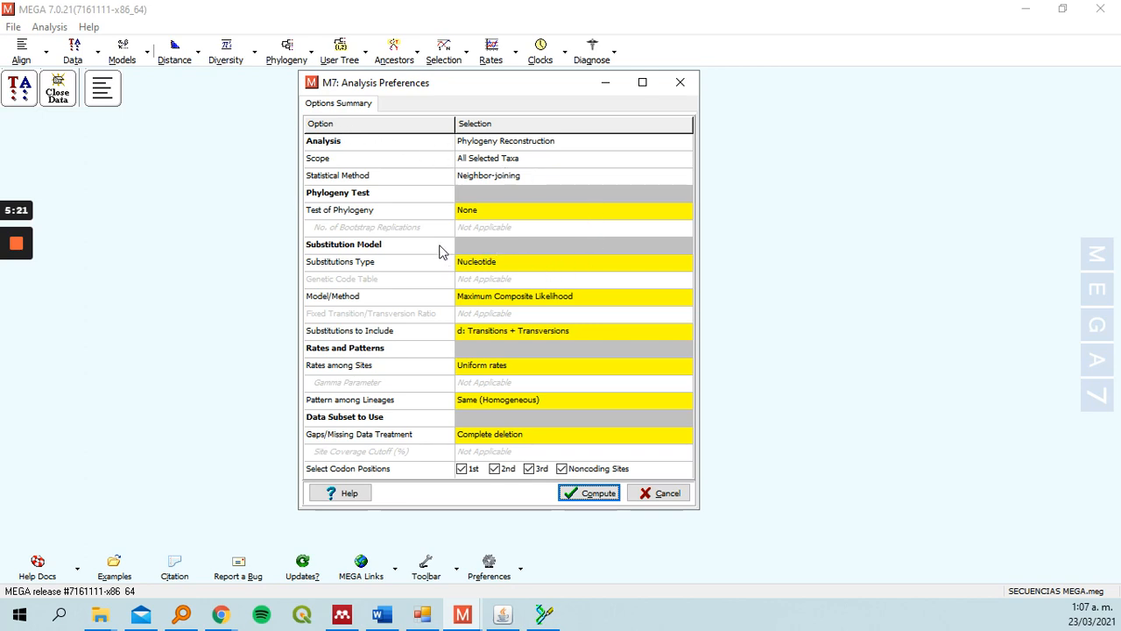
left_click(587, 494)
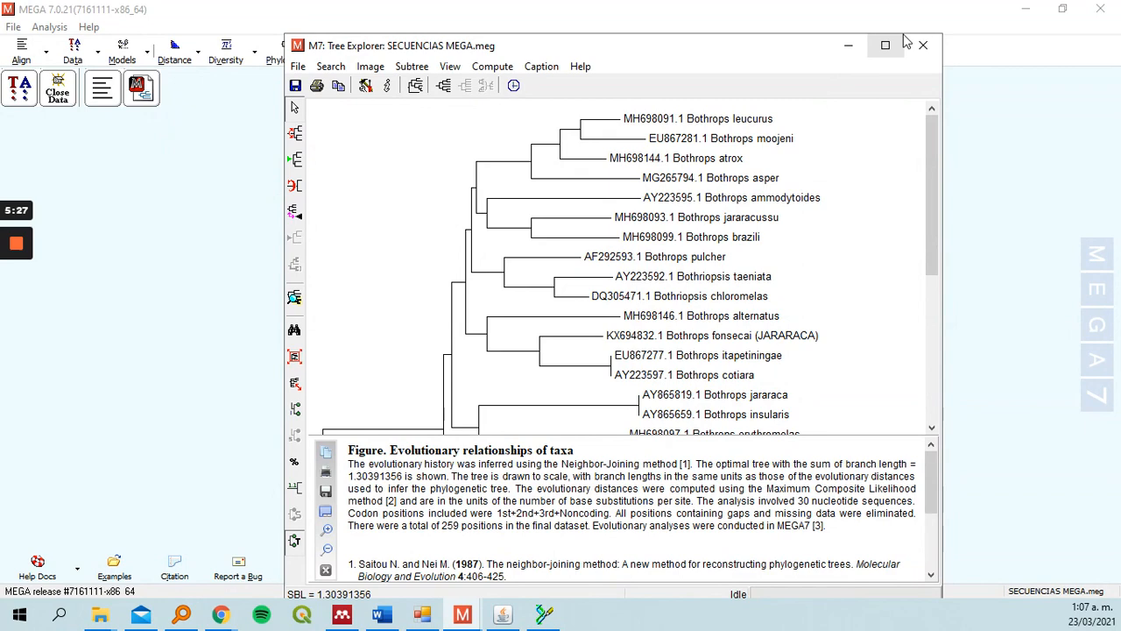
Maximize the tree window and export the current tree in Newick format with branch lengths
left_click(885, 45)
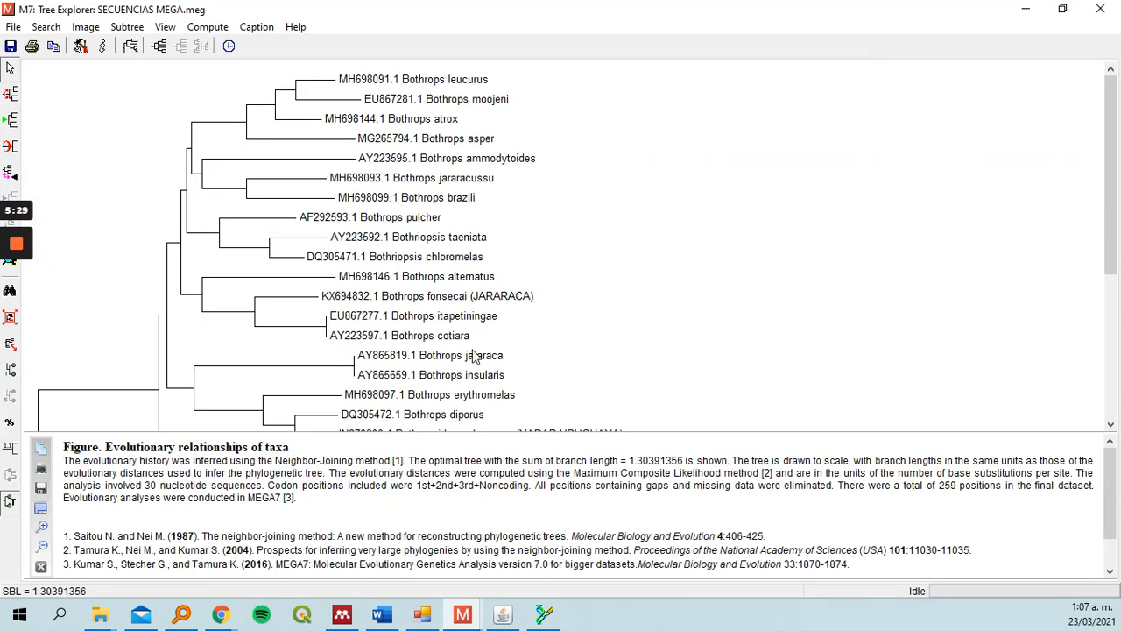
mouse_move(1116, 133)
left_mouse_down()
mouse_move(1113, 298)
mouse_move(1118, 118)
mouse_move(1116, 277)
mouse_move(1114, 144)
left_mouse_up()
left_click(14, 27)
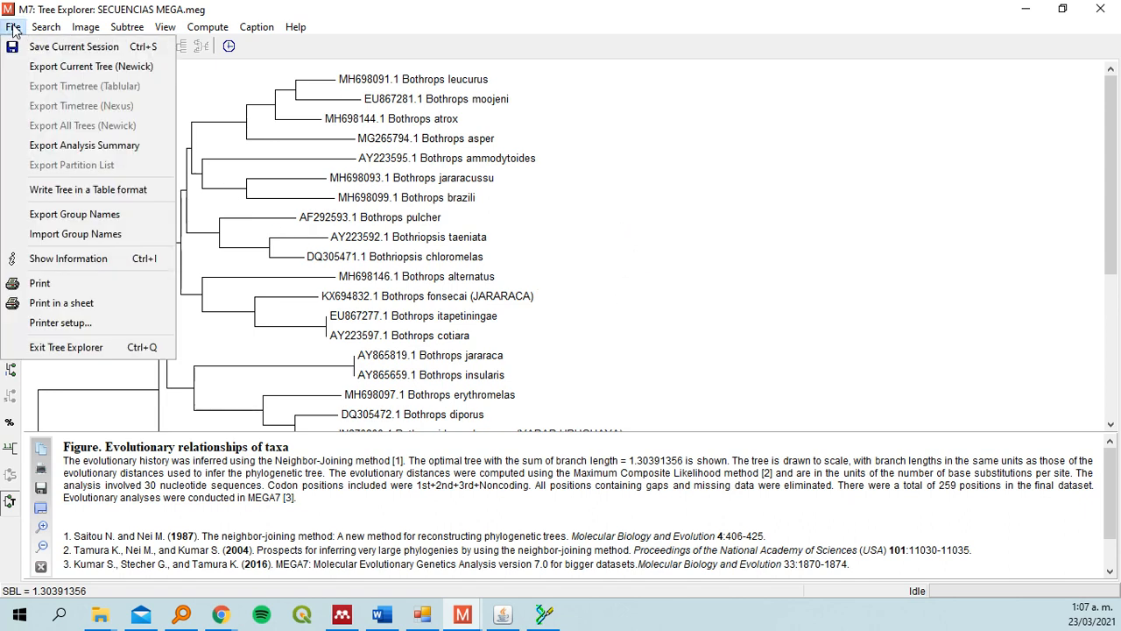
left_click(48, 71)
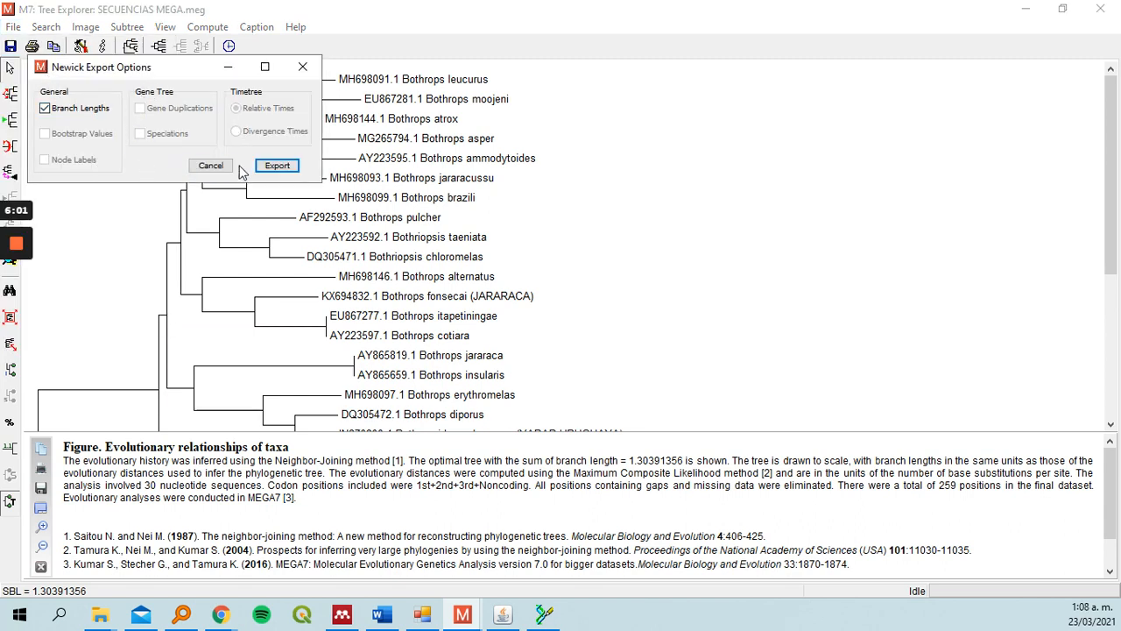
left_click(279, 168)
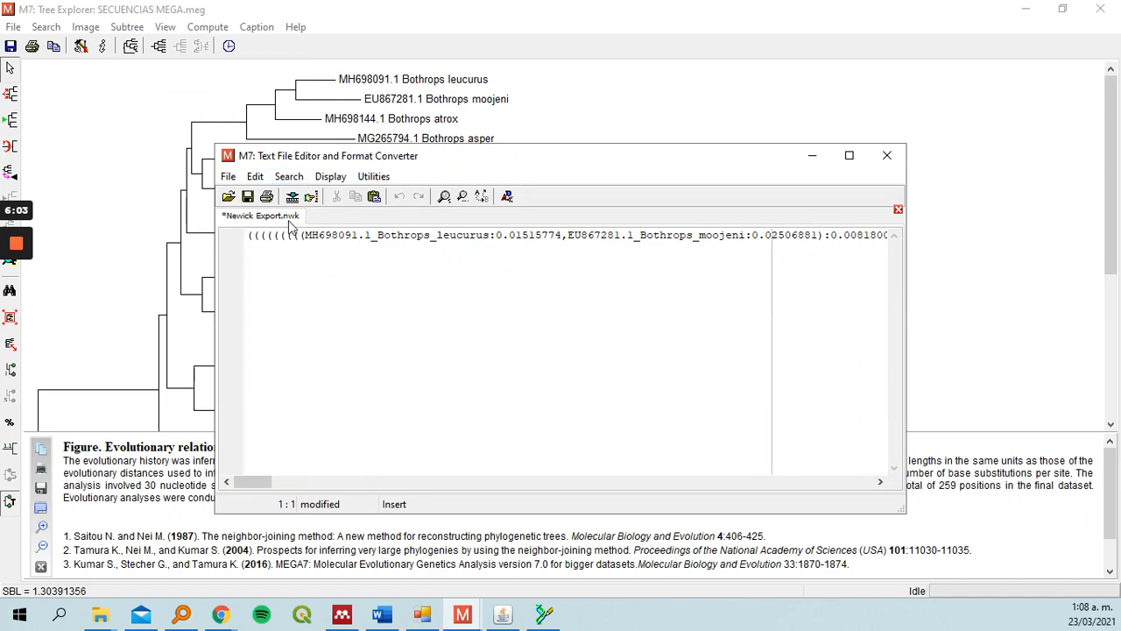
Save the exported Newick tree text as NEWIK in the Aula 4 folder
left_click(227, 176)
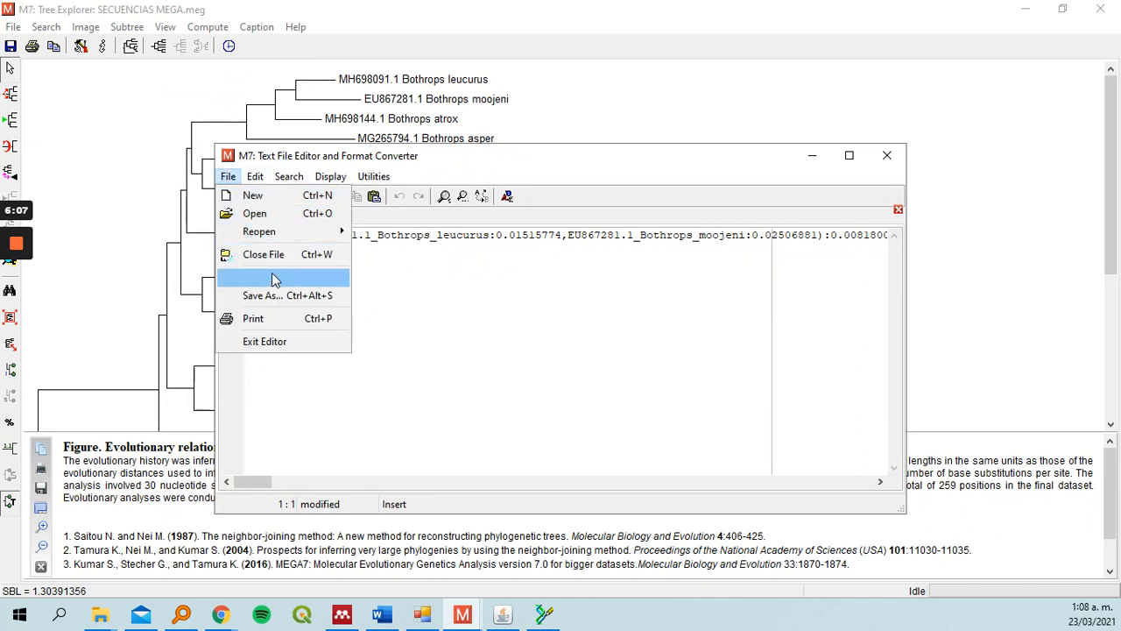
left_click(288, 296)
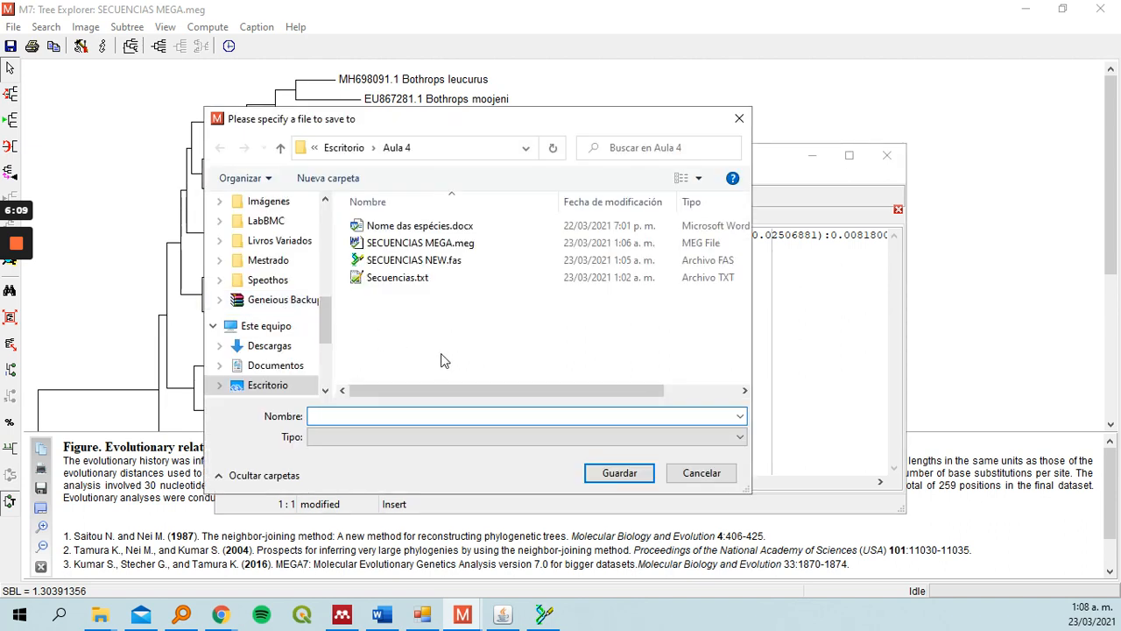
type("NEWIK")
left_click(645, 479)
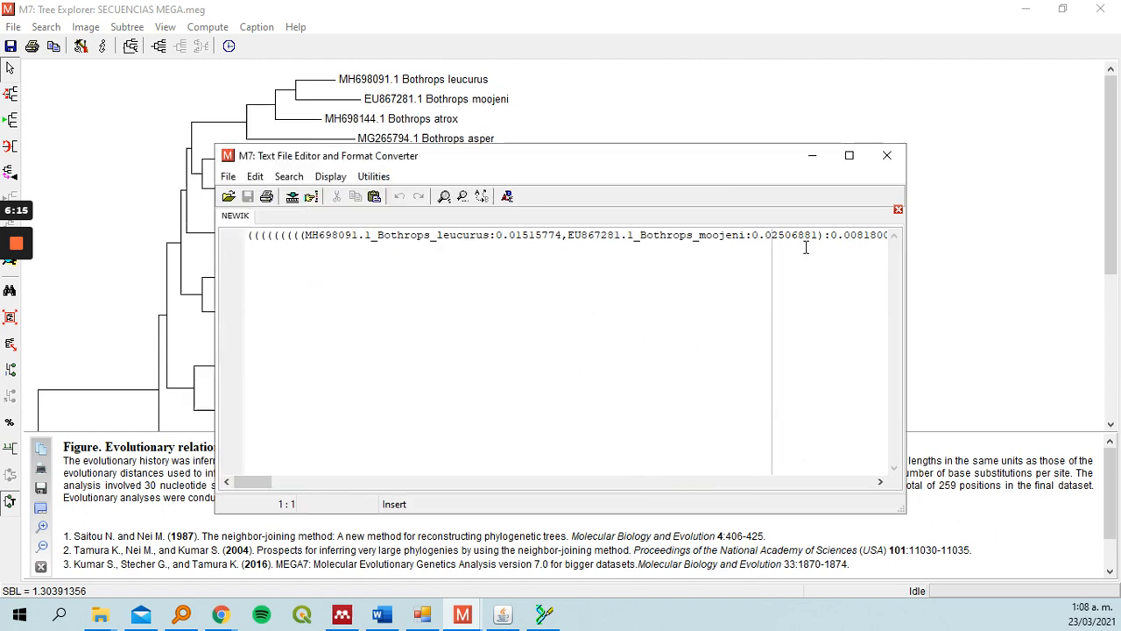
Close the text editor and switch to the Word document
left_click(887, 155)
left_click(382, 616)
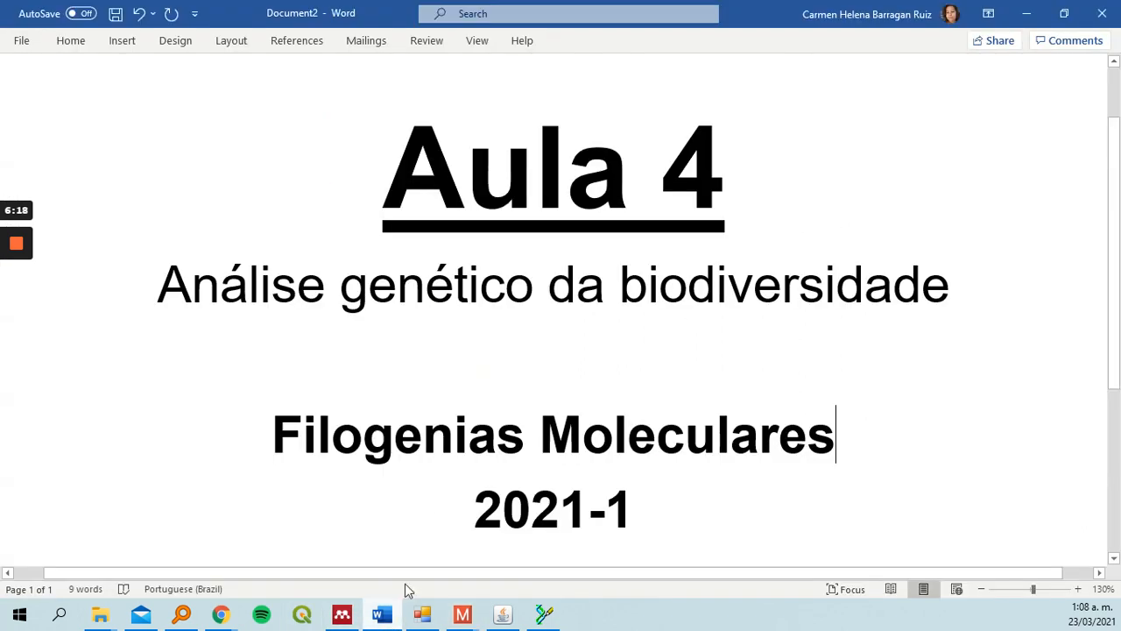